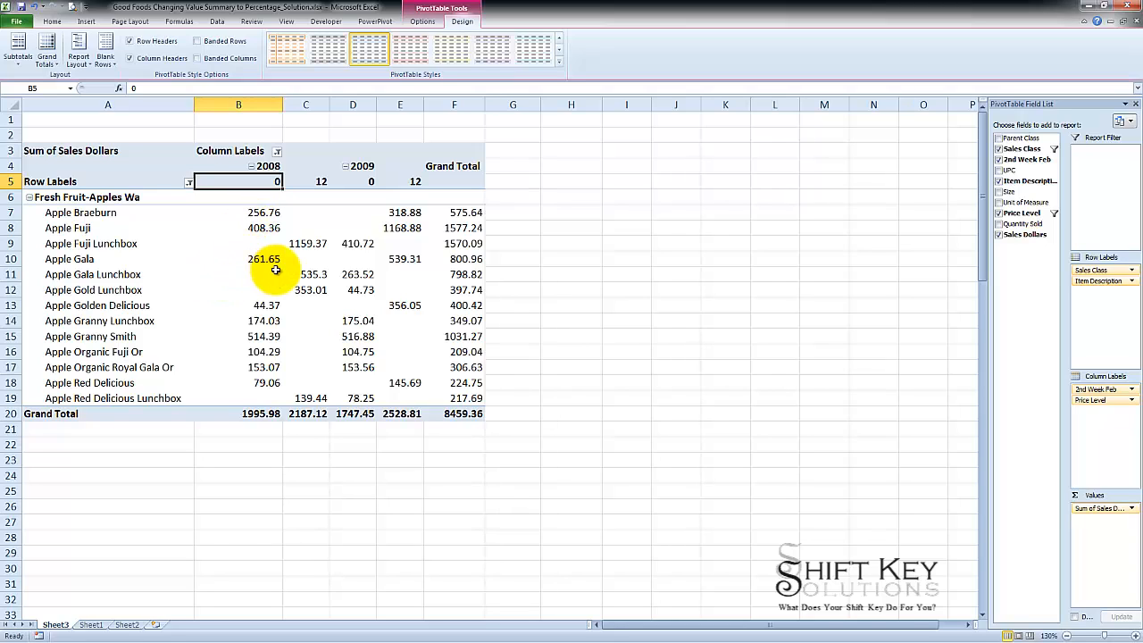
pyautogui.moveTo(275, 270)
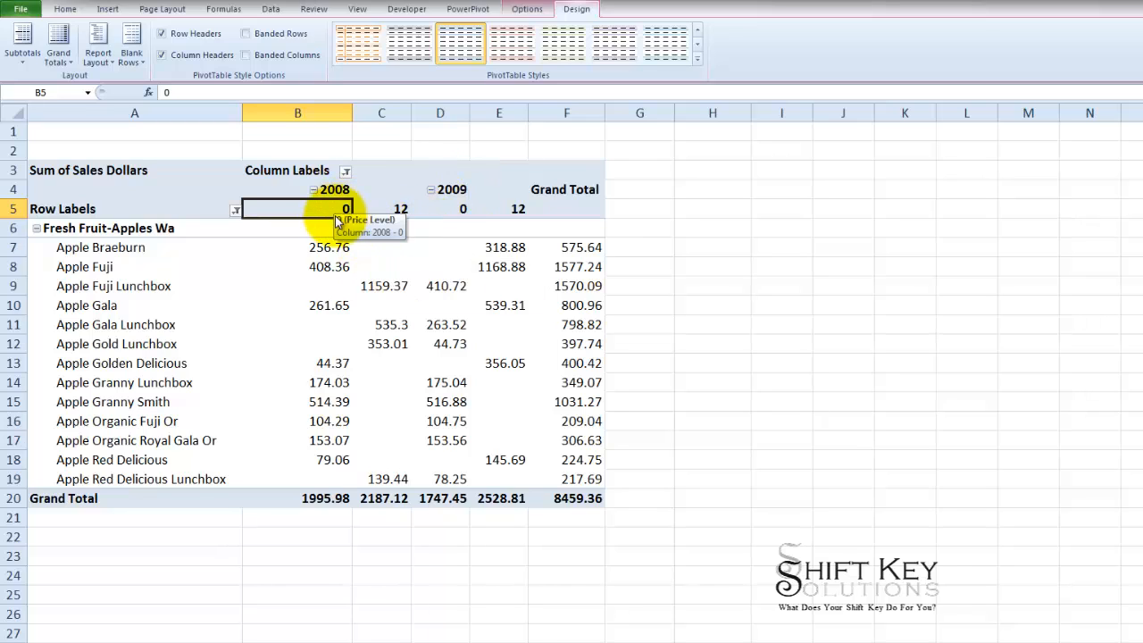
pyautogui.moveTo(341, 253)
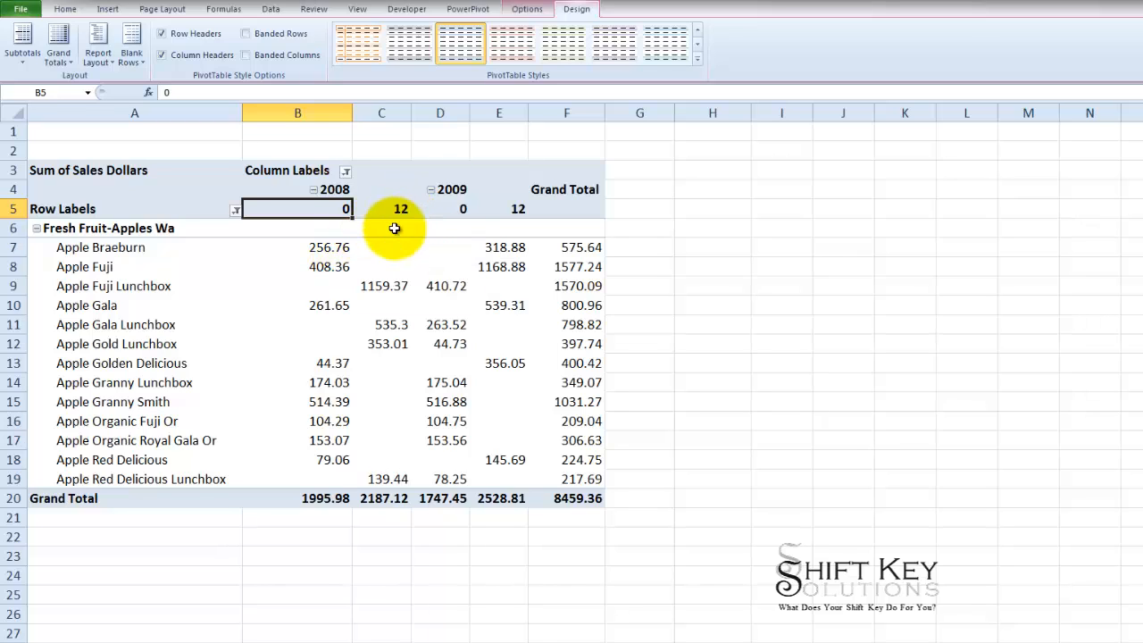
pyautogui.moveTo(400, 228)
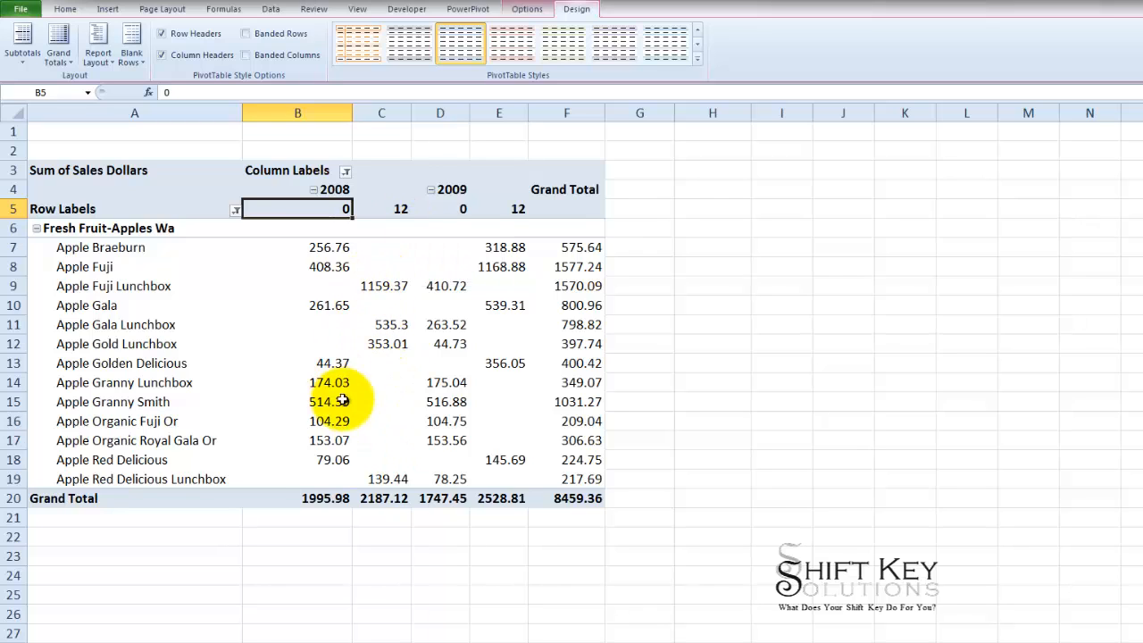
pyautogui.moveTo(372, 298)
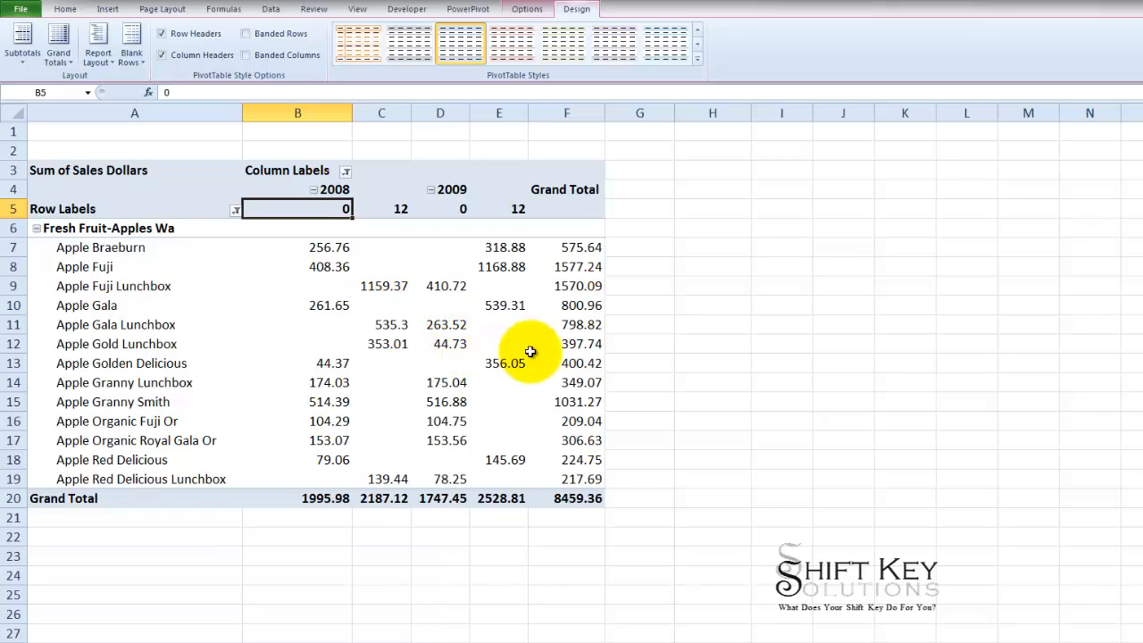
pyautogui.moveTo(438, 358)
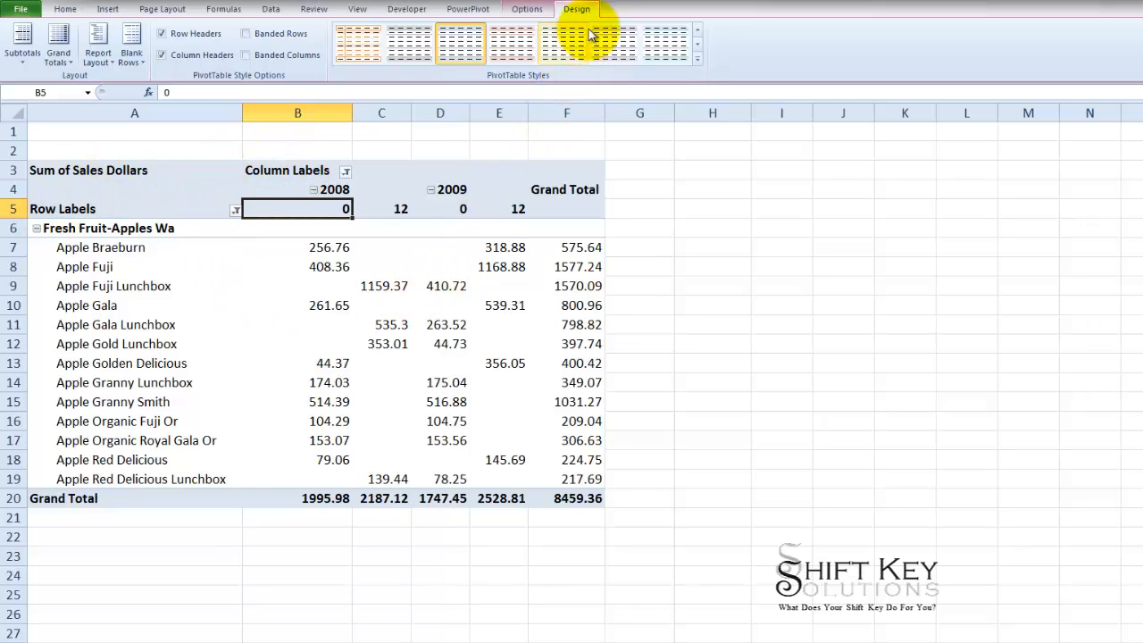
# - Hide the field headers (Row Labels and Column Labels) of the PivotTable
pyautogui.click(526, 11)
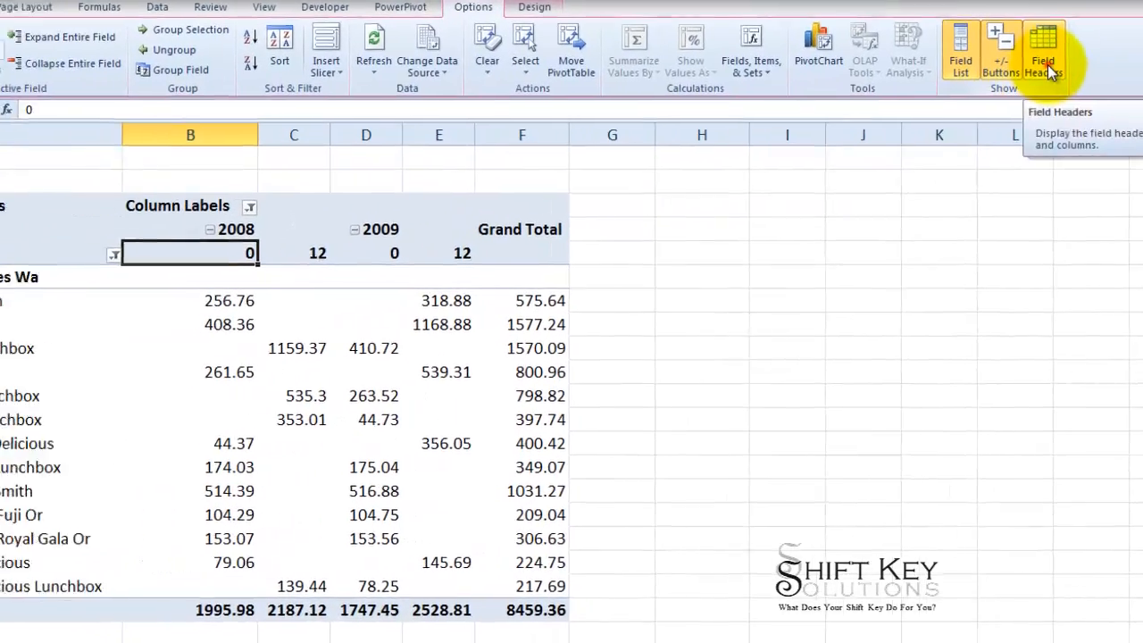
pyautogui.click(1046, 63)
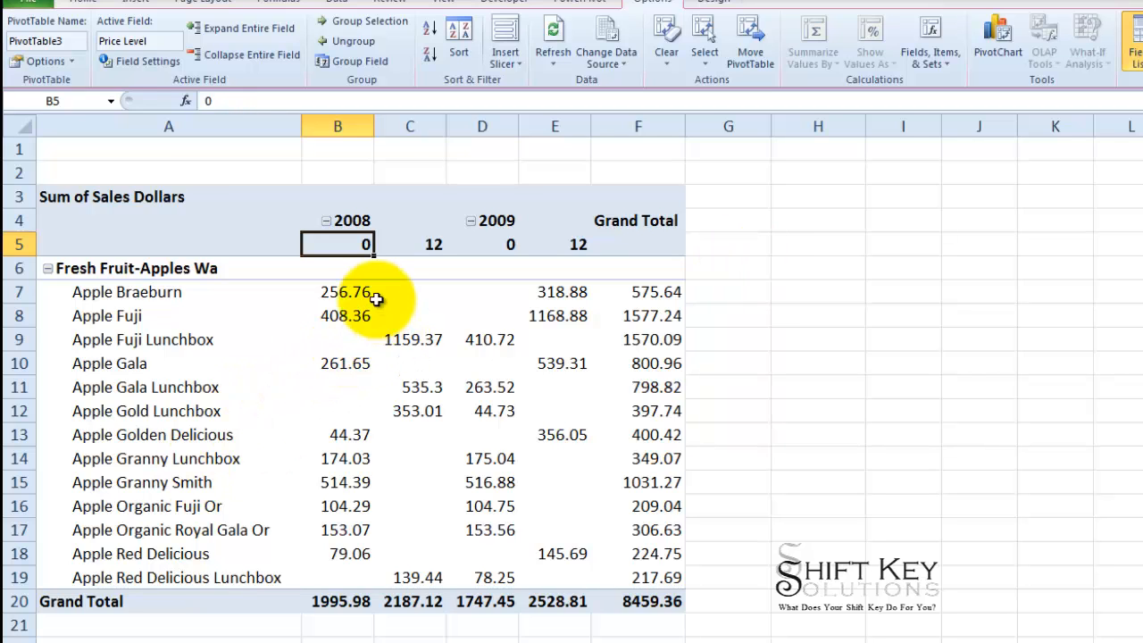
# - Apply the comma number style to the sales values in B7:E19 and widen columns C and E to fit them
pyautogui.moveTo(353, 292)
pyautogui.moveTo(353, 292); pyautogui.dragTo(586, 568)
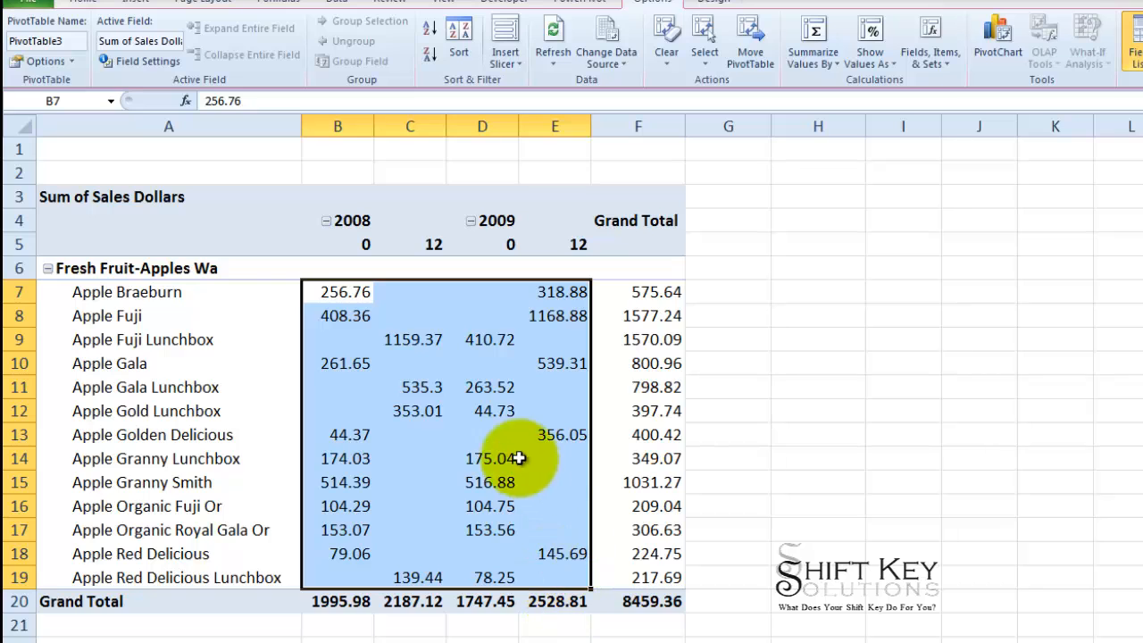
pyautogui.rightClick(463, 418)
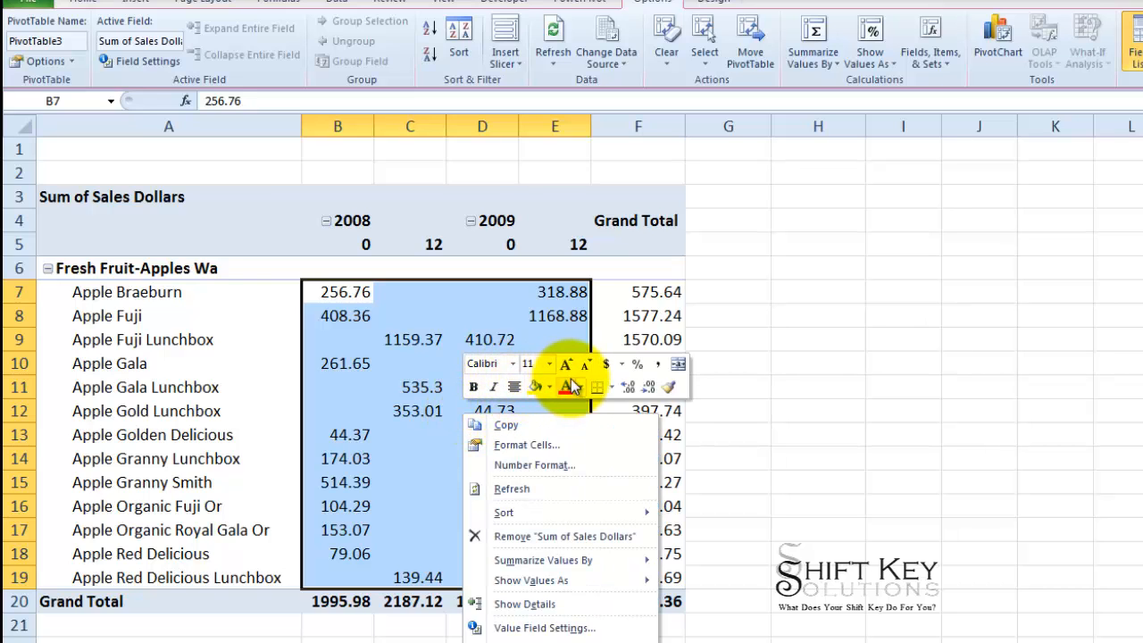
pyautogui.click(659, 366)
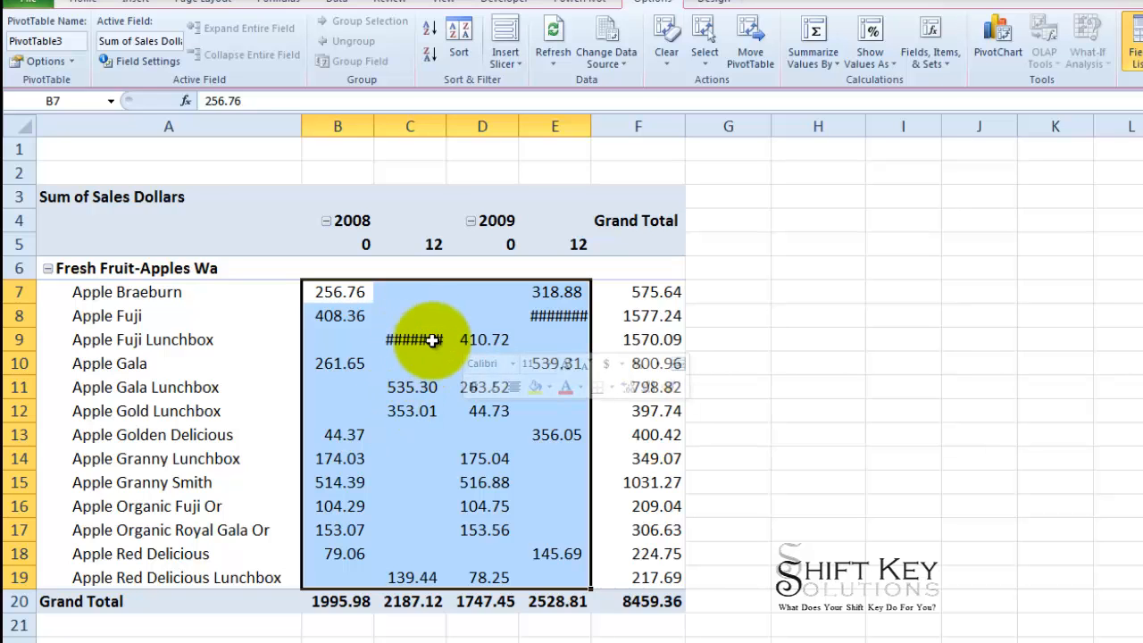
pyautogui.click(428, 337)
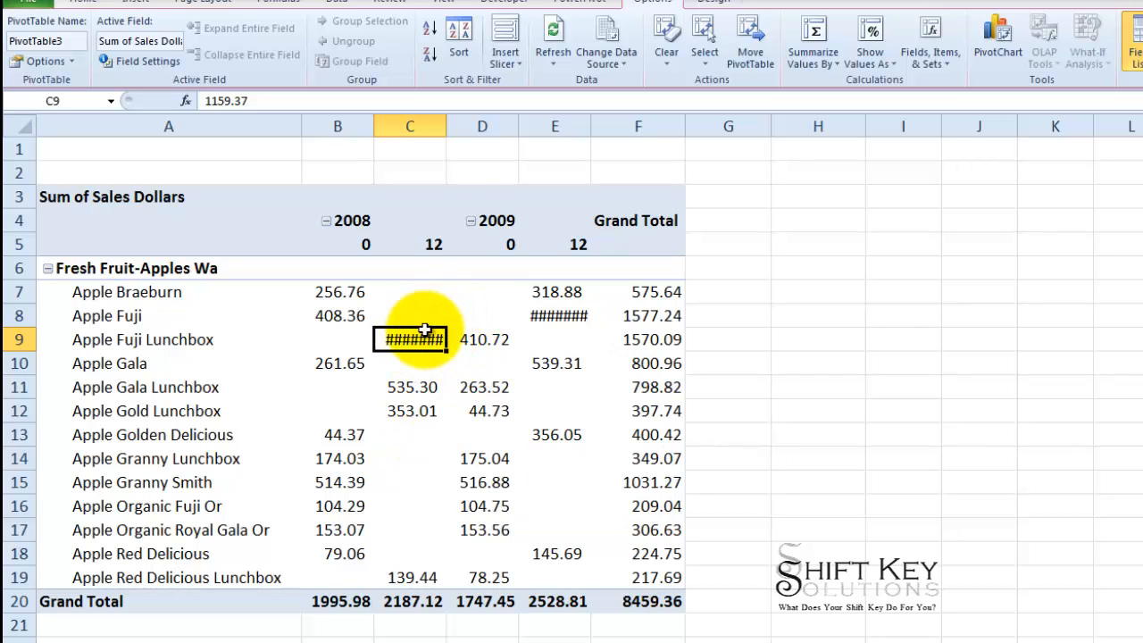
pyautogui.moveTo(449, 128); pyautogui.dragTo(459, 125)
pyautogui.moveTo(606, 122); pyautogui.dragTo(615, 122)
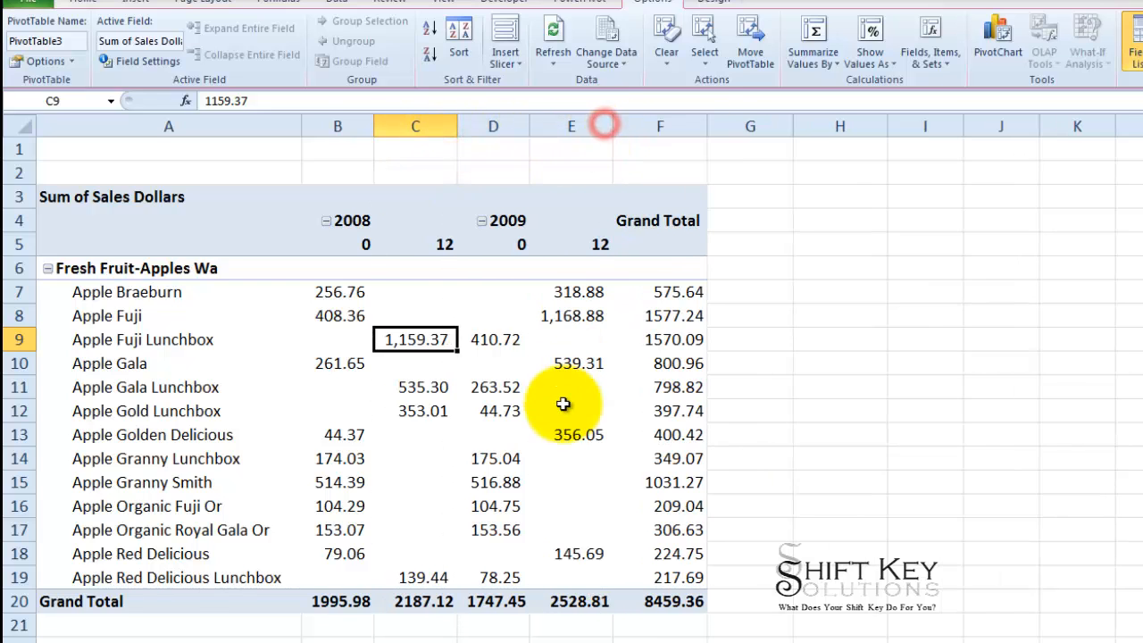
pyautogui.click(347, 301)
pyautogui.click(415, 483)
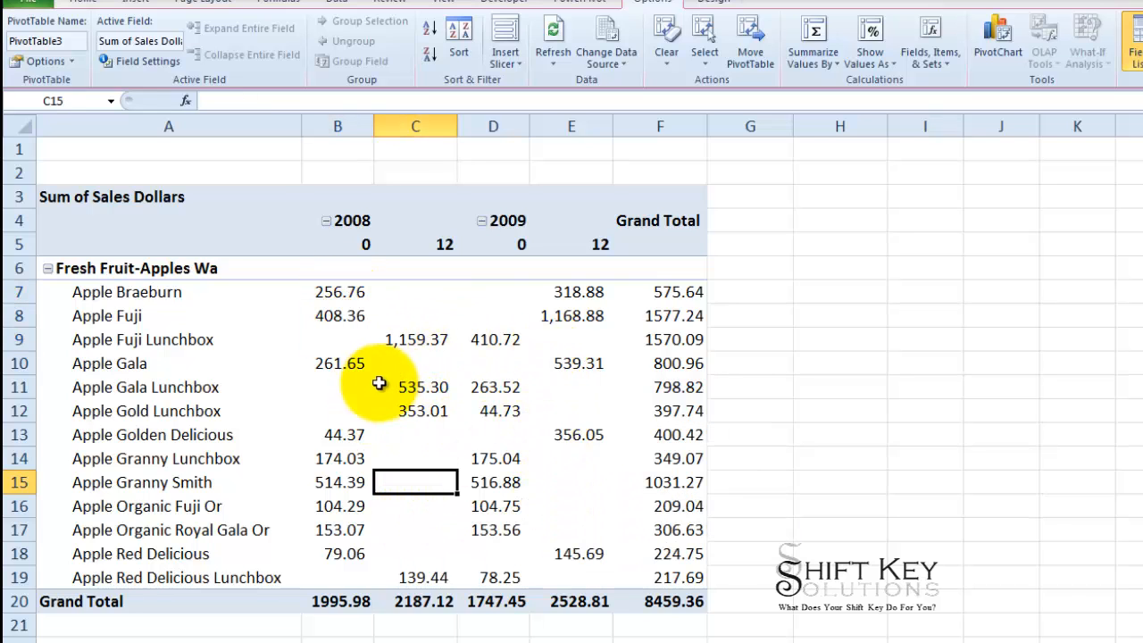
pyautogui.moveTo(468, 398)
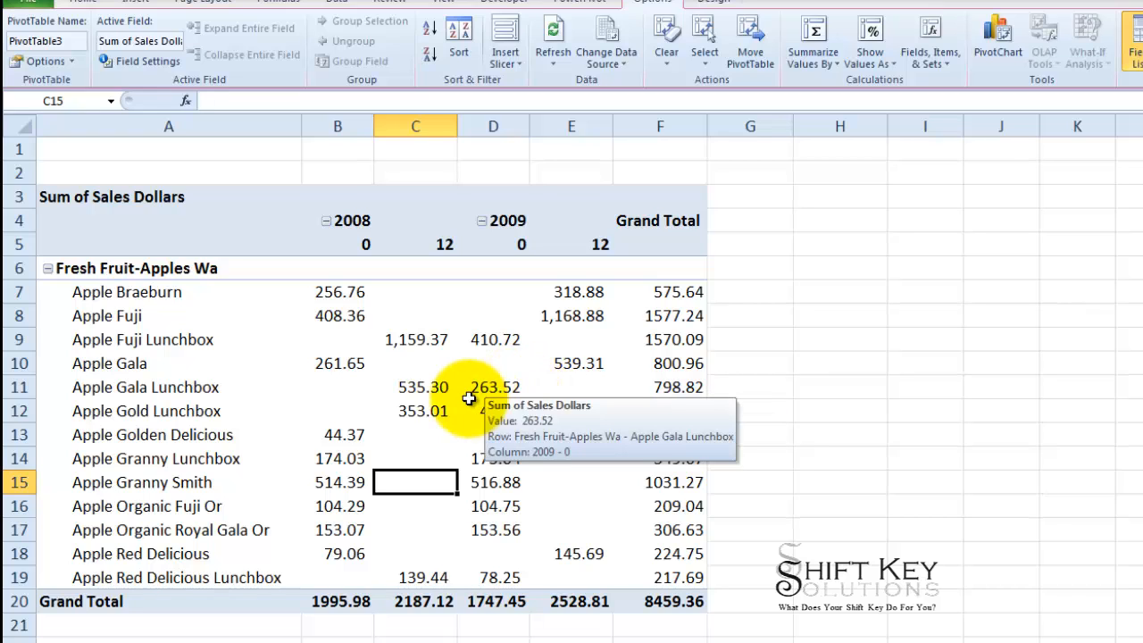
pyautogui.moveTo(403, 358)
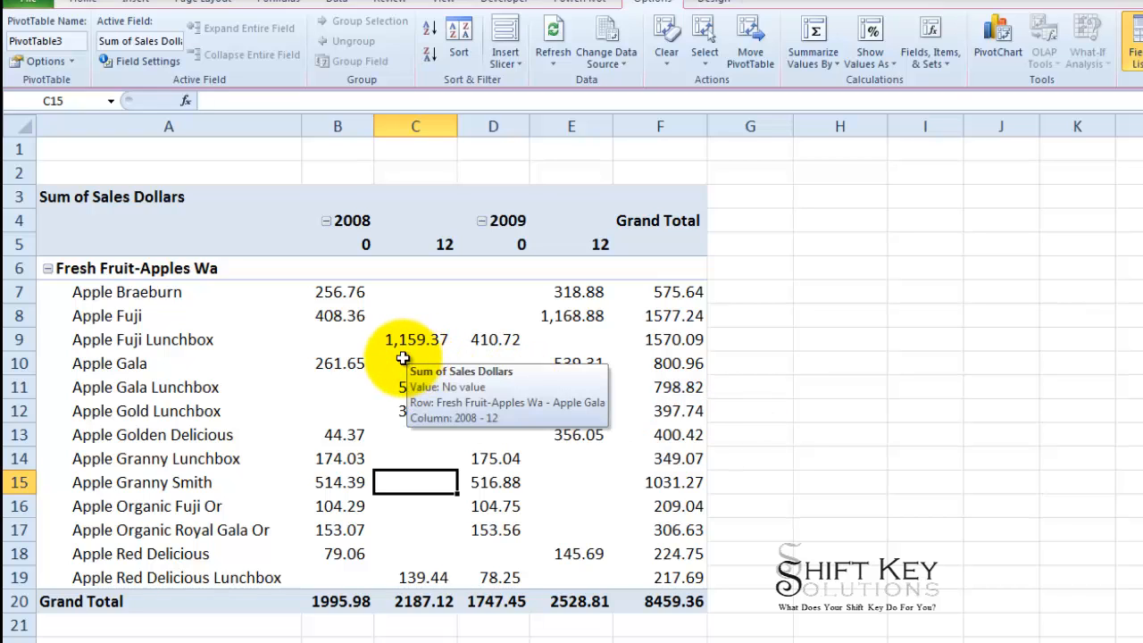
# - Apply the dollar accounting format to the Grand Total row values in B20:E20 and autofit columns B and D
pyautogui.moveTo(329, 605)
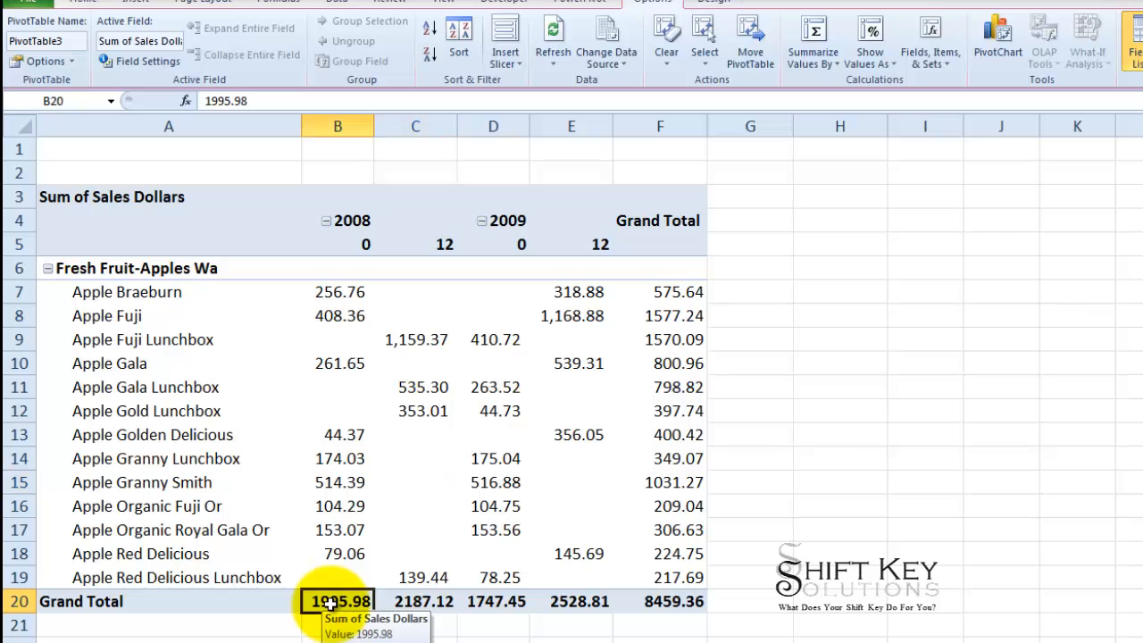
pyautogui.moveTo(329, 605); pyautogui.dragTo(580, 604)
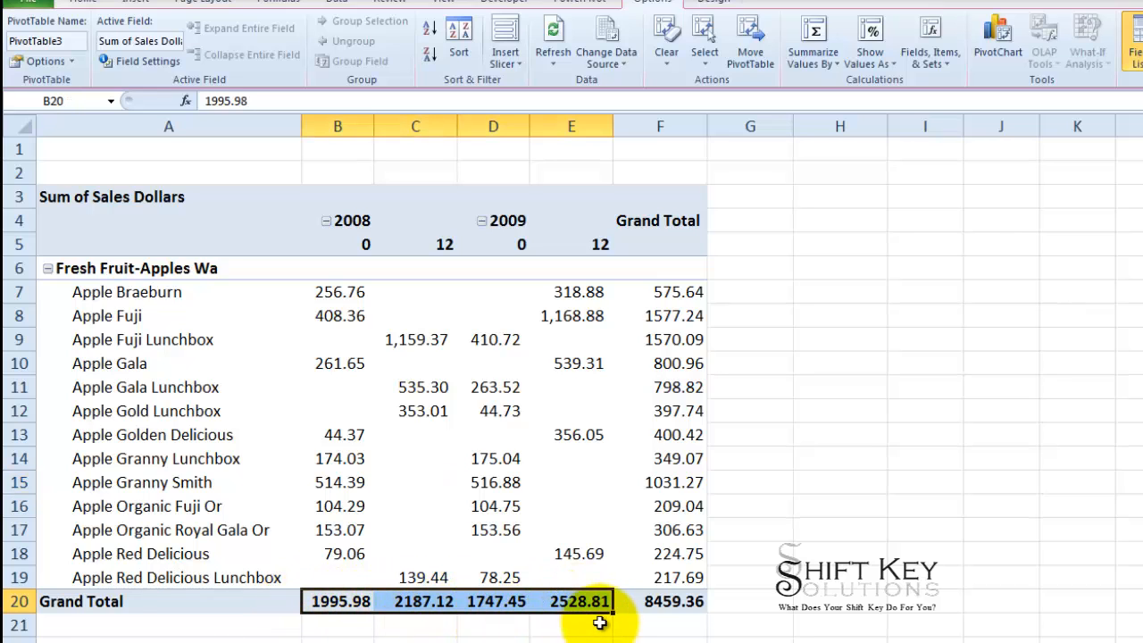
pyautogui.moveTo(455, 604)
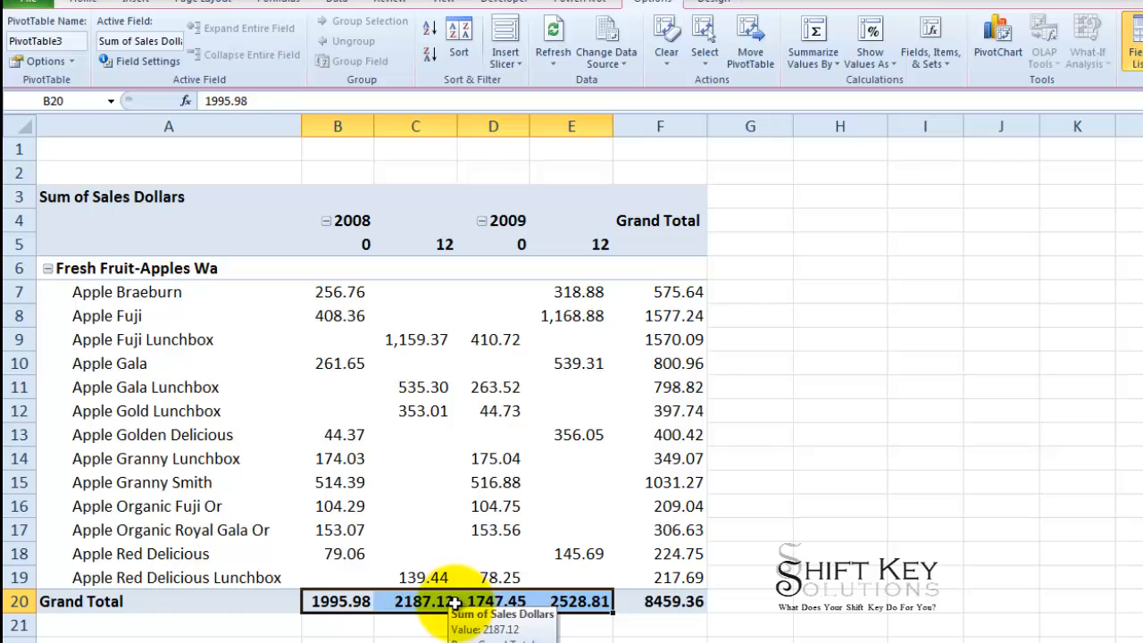
pyautogui.rightClick(395, 610)
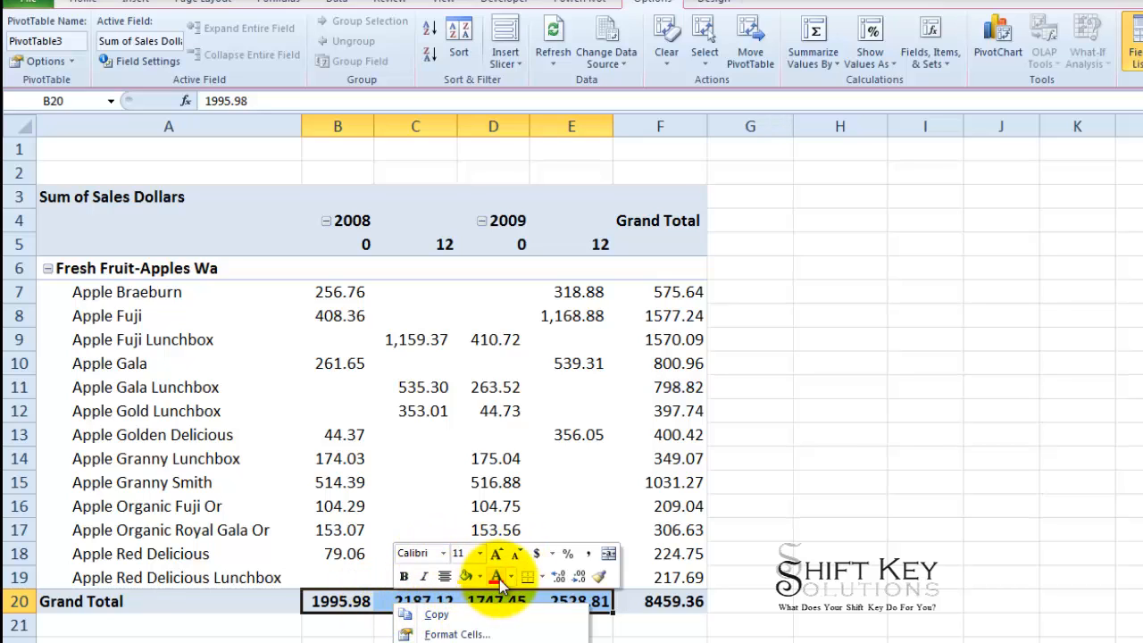
pyautogui.click(538, 556)
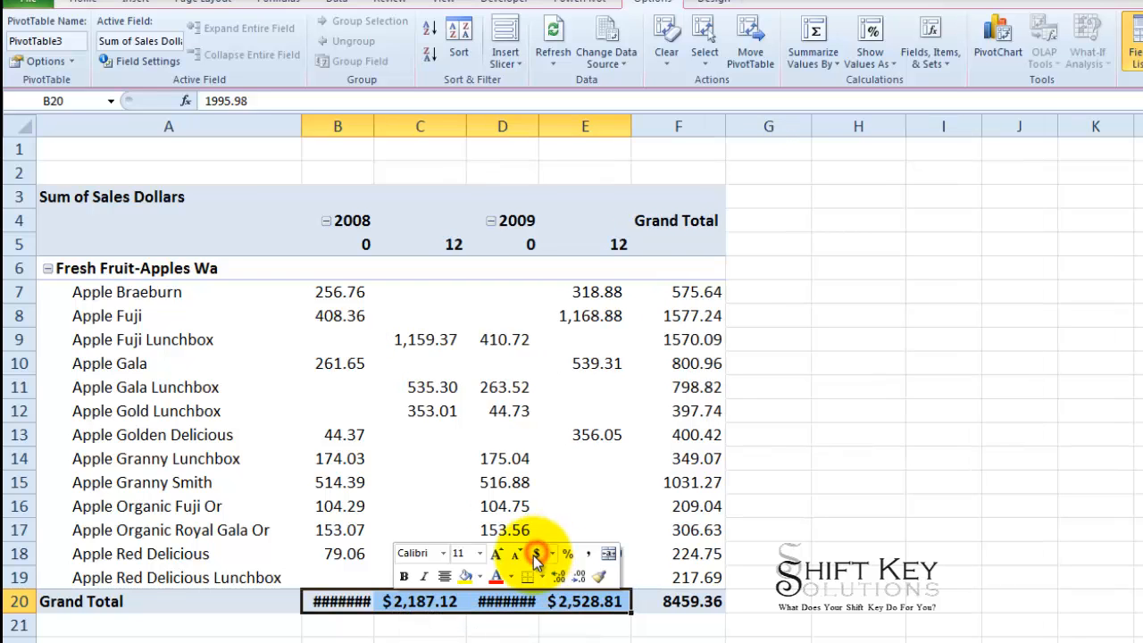
pyautogui.doubleClick(371, 124)
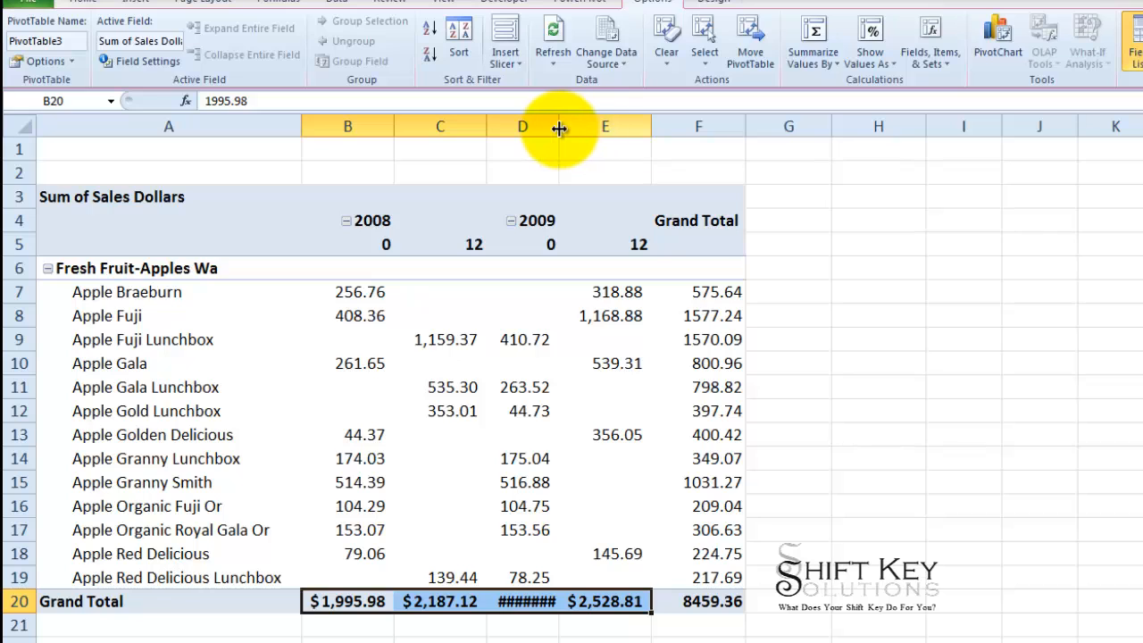
pyautogui.doubleClick(559, 125)
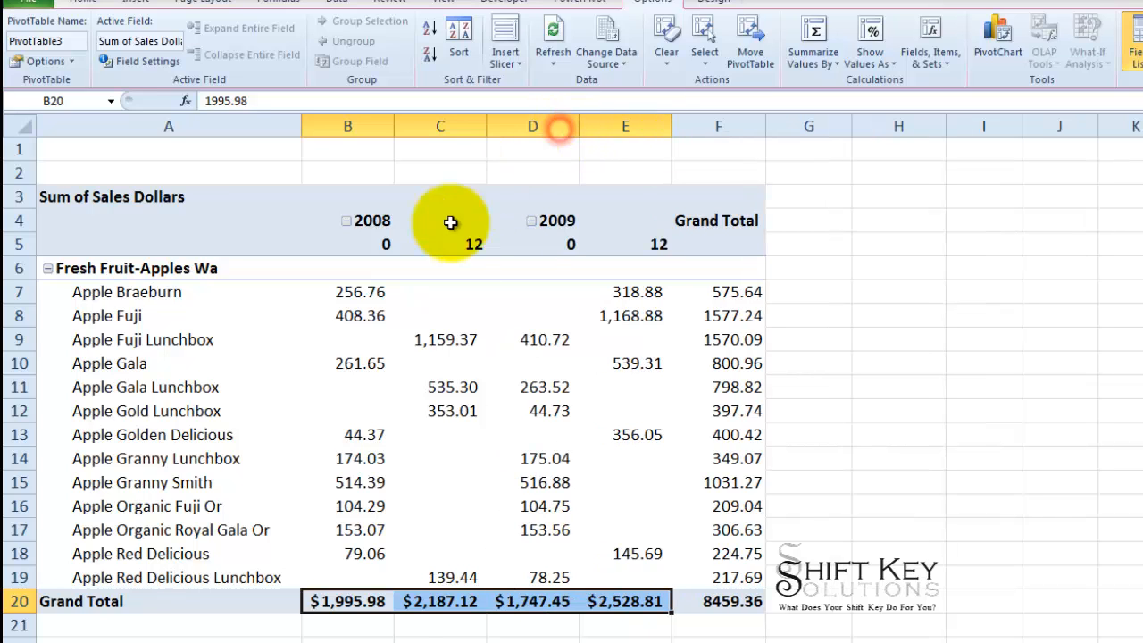
pyautogui.click(379, 602)
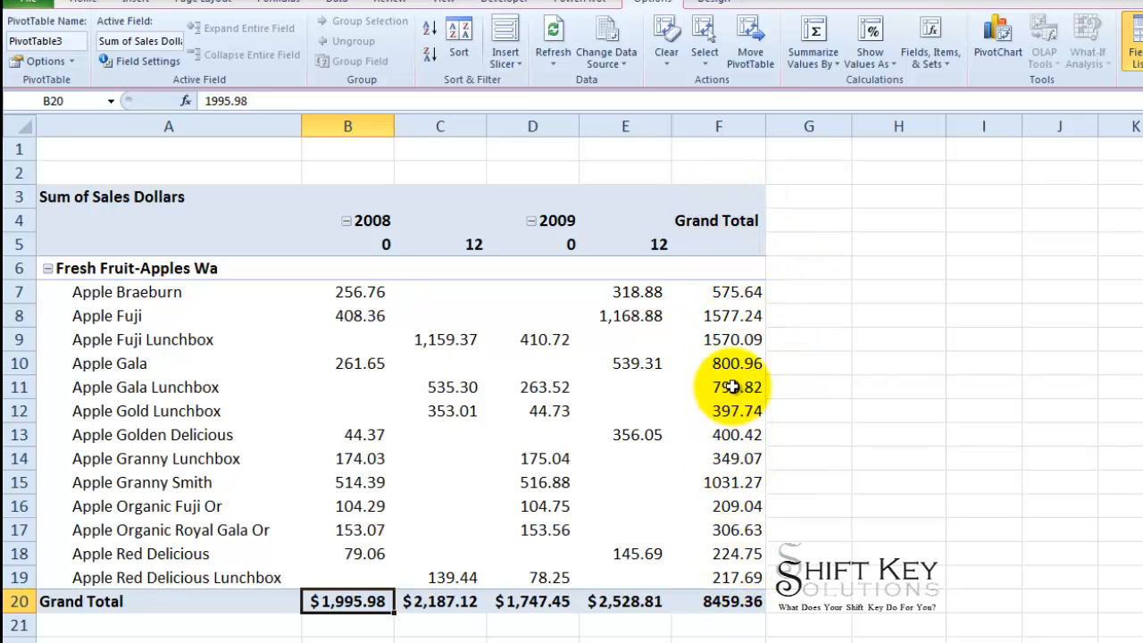
# - Remove the Grand Total column from the PivotTable, keeping the Grand Total row
pyautogui.rightClick(729, 225)
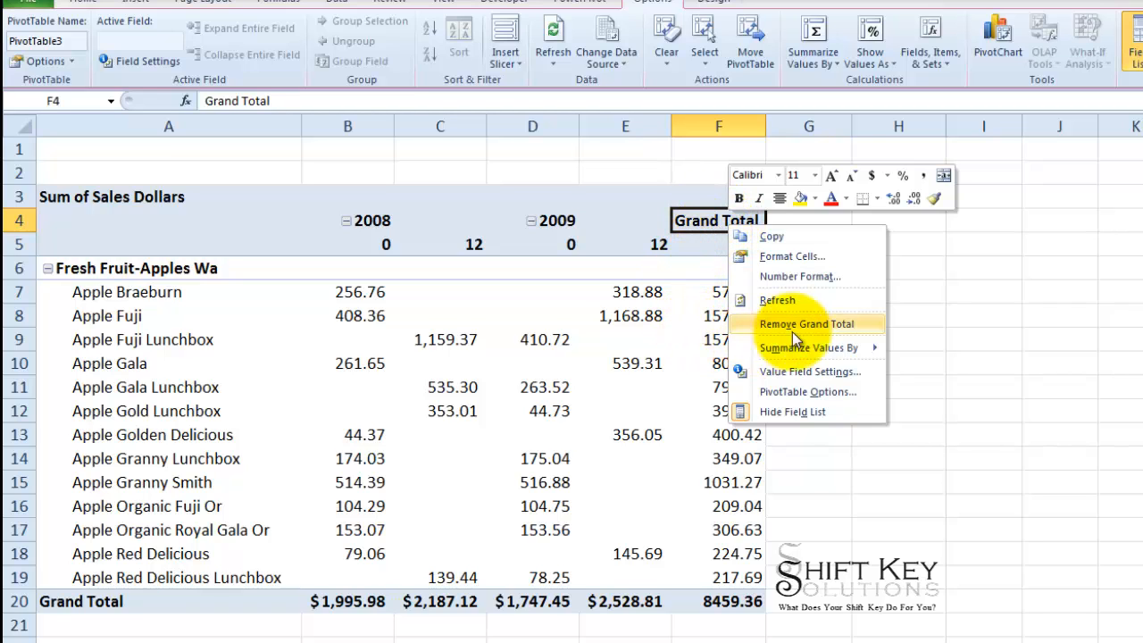
pyautogui.click(858, 327)
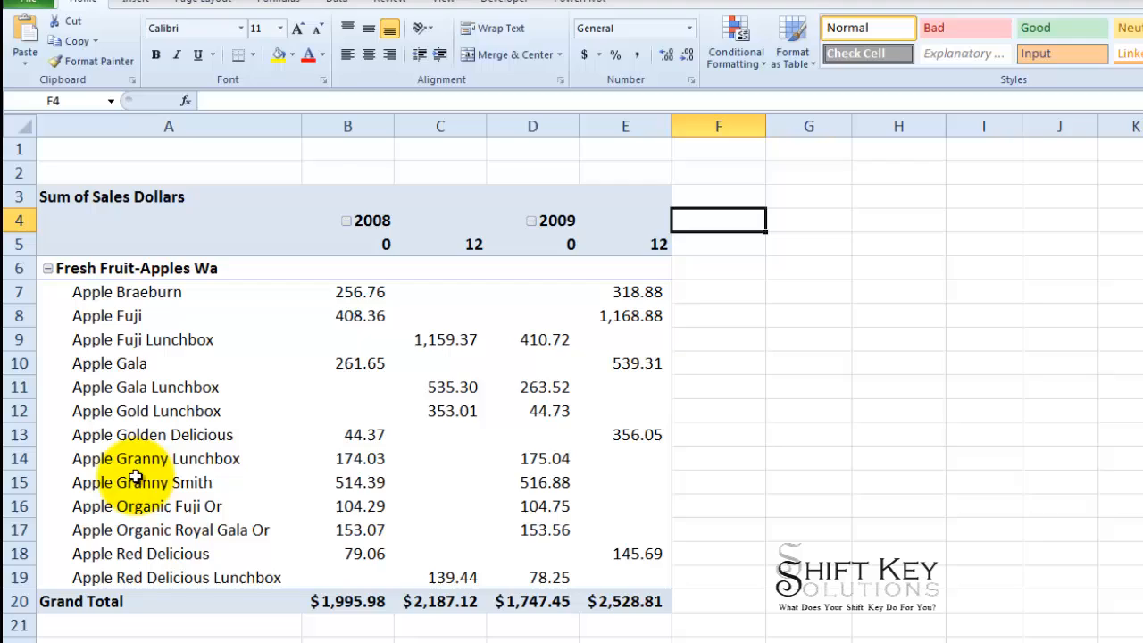
# - Apply the Pivot Style Medium 9 style to the PivotTable
pyautogui.click(361, 291)
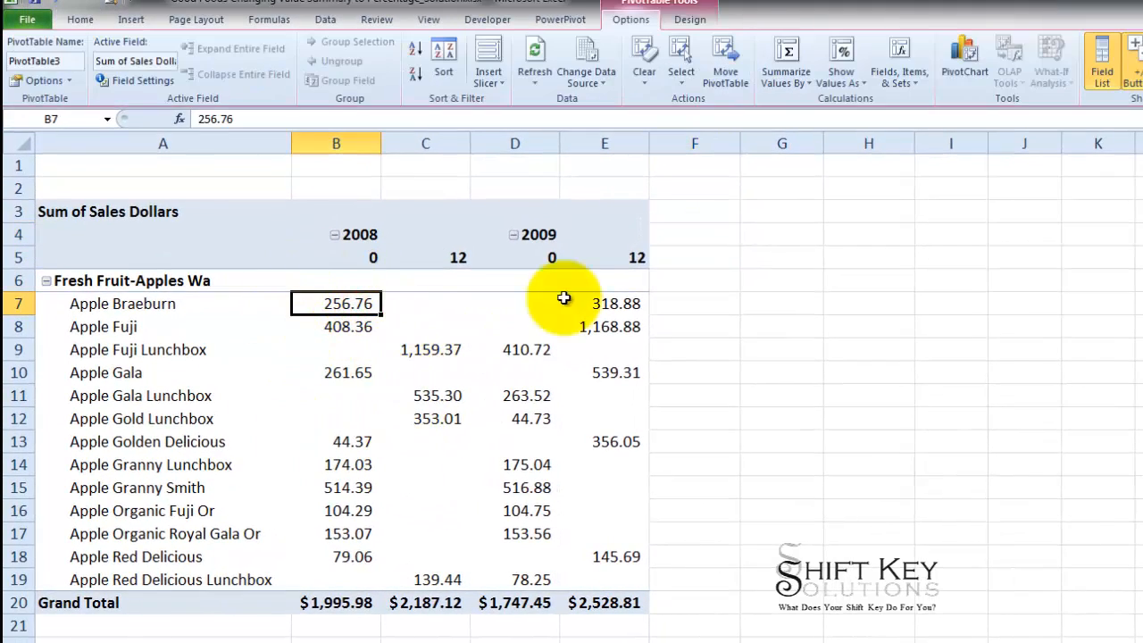
pyautogui.click(688, 20)
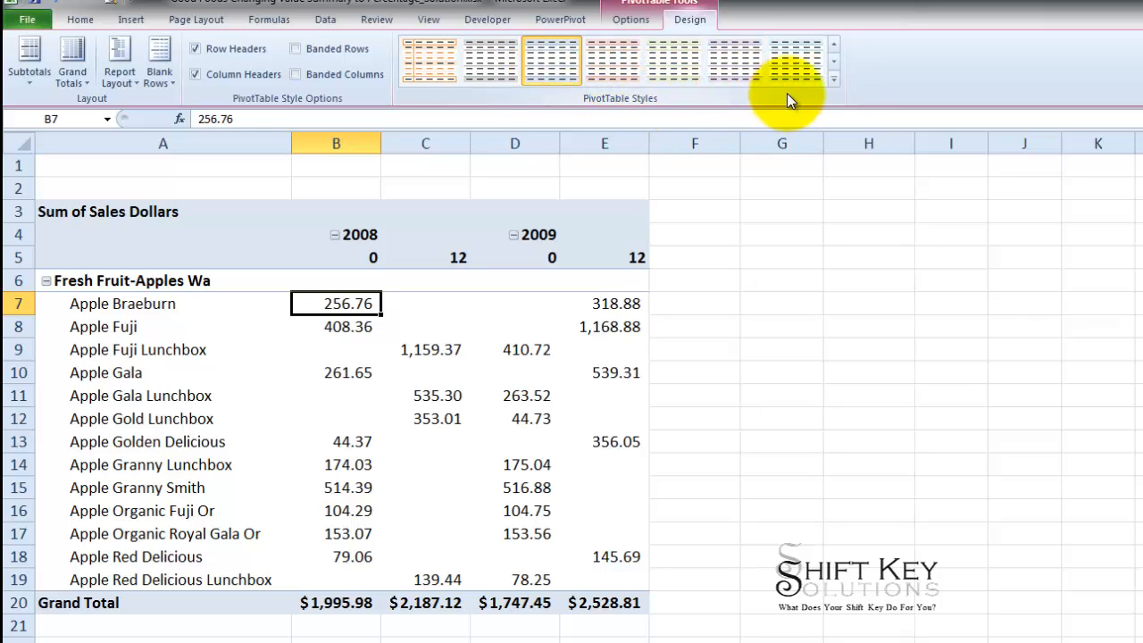
pyautogui.click(835, 83)
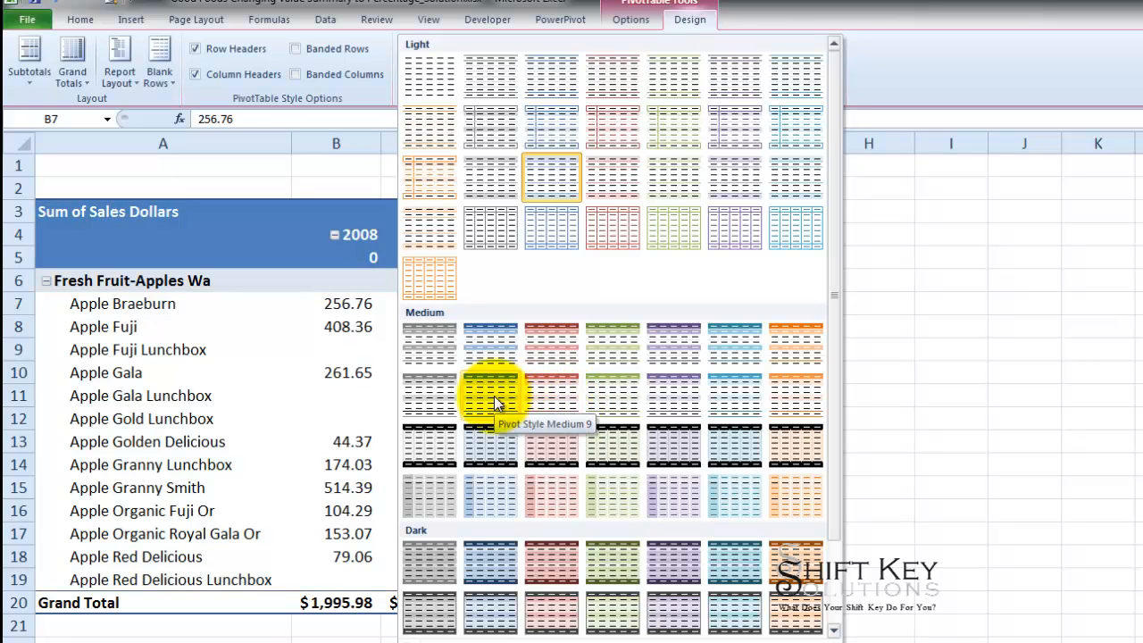
pyautogui.click(494, 395)
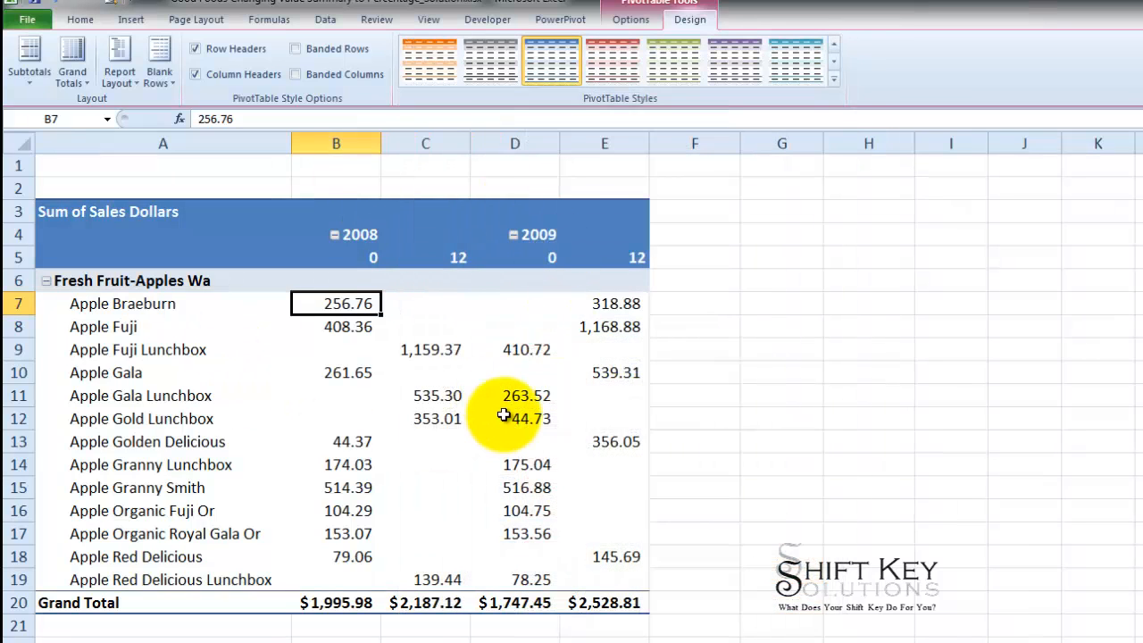
# - Examine the price level headings 0 and 12 beneath the 2008 and 2009 column headings
pyautogui.moveTo(500, 415)
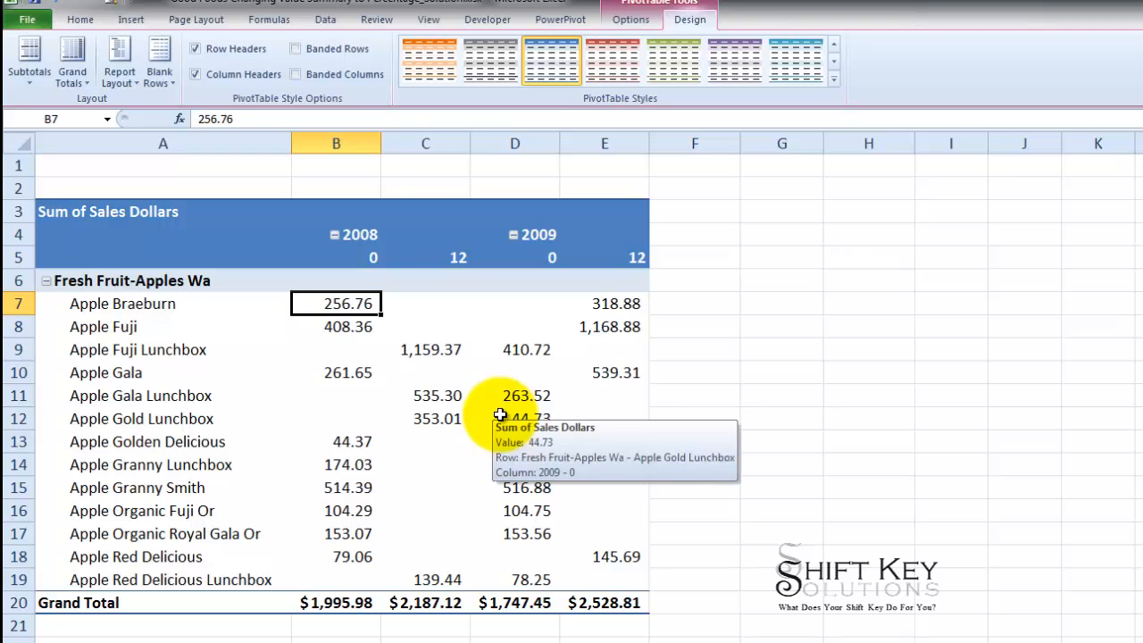
pyautogui.click(339, 258)
pyautogui.click(425, 257)
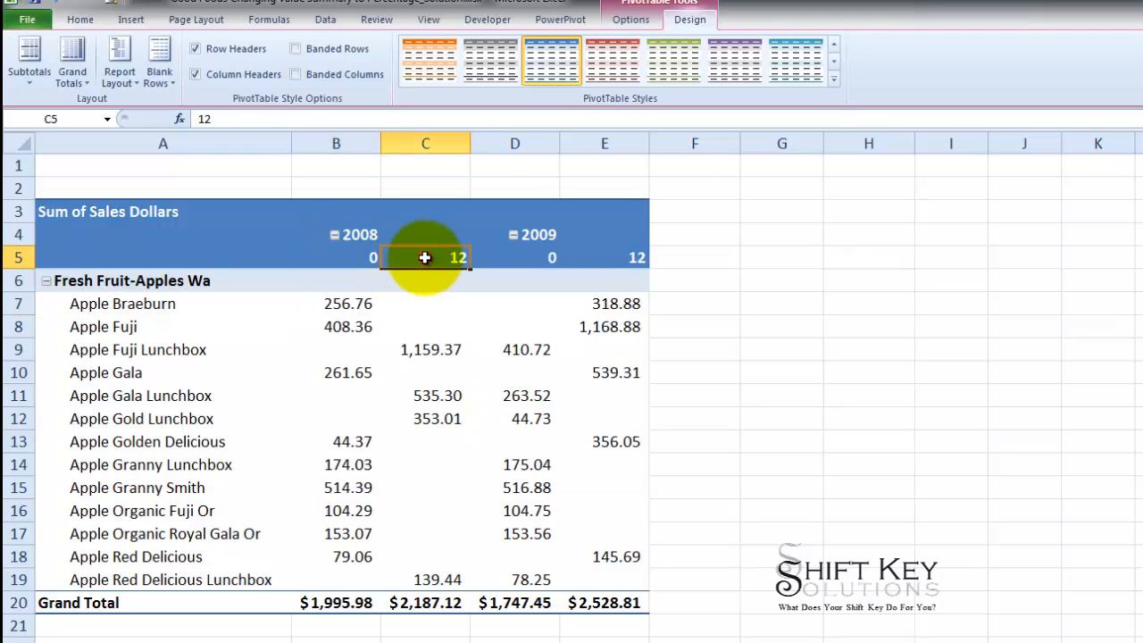
pyautogui.click(523, 257)
pyautogui.click(627, 257)
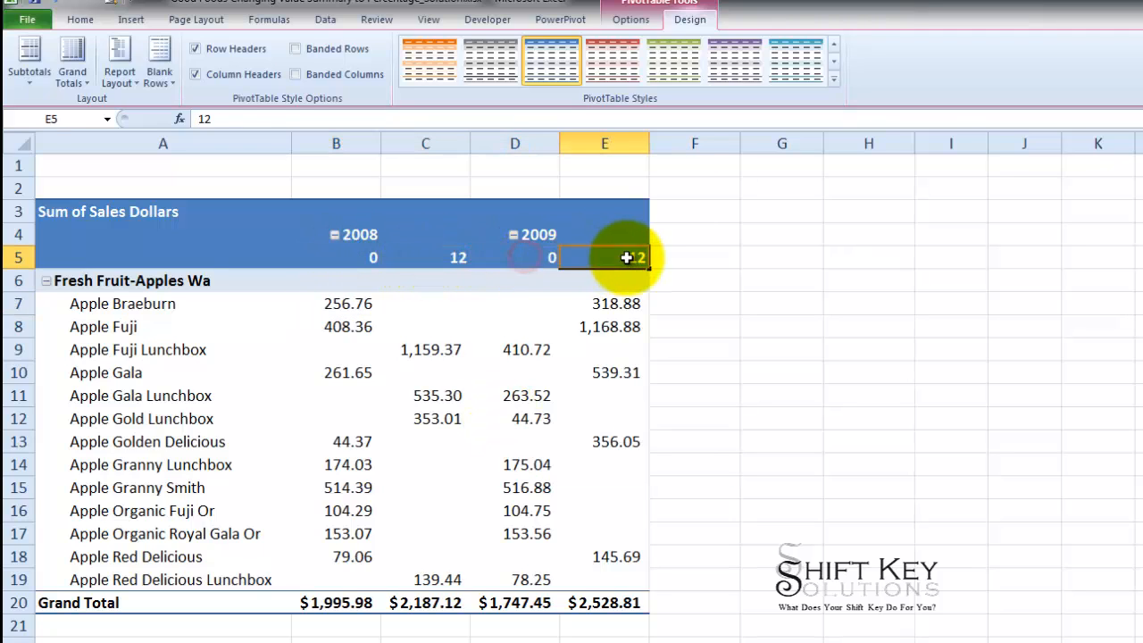
pyautogui.click(369, 257)
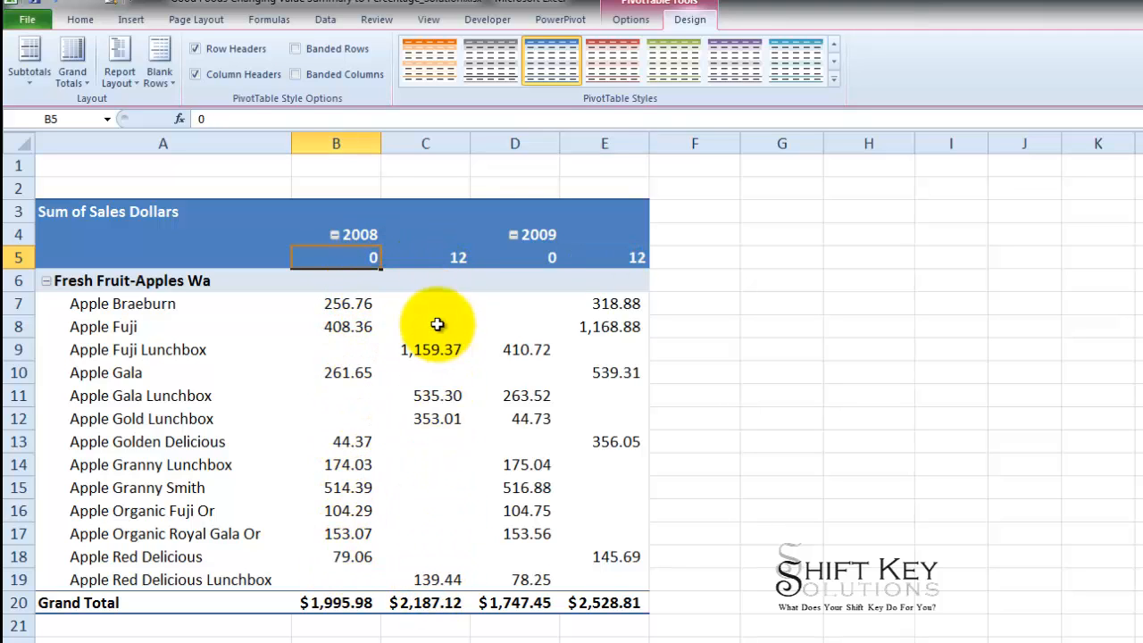
pyautogui.click(364, 235)
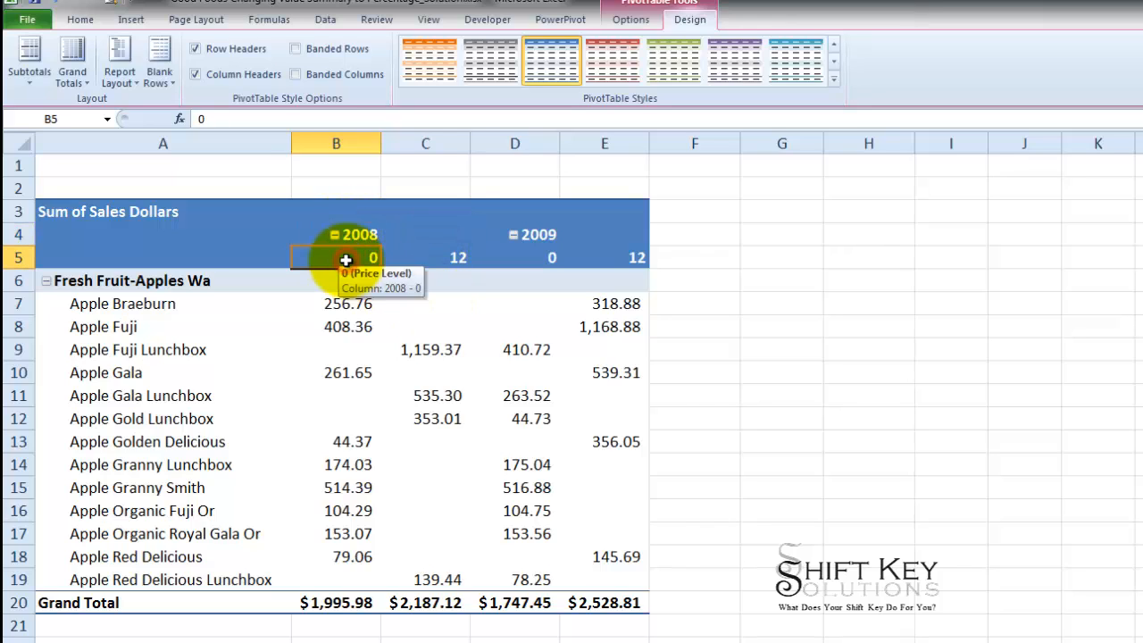
pyautogui.click(444, 258)
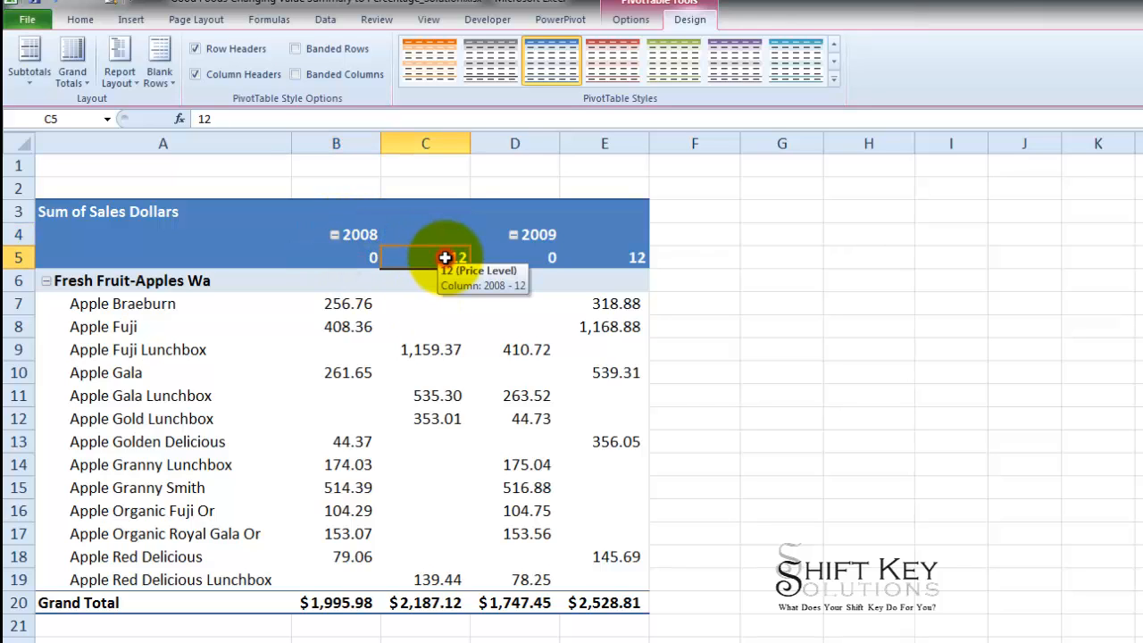
# - Apply the custom number format "Regular Price" to the 2008 price level 0 heading in B5
pyautogui.click(354, 259)
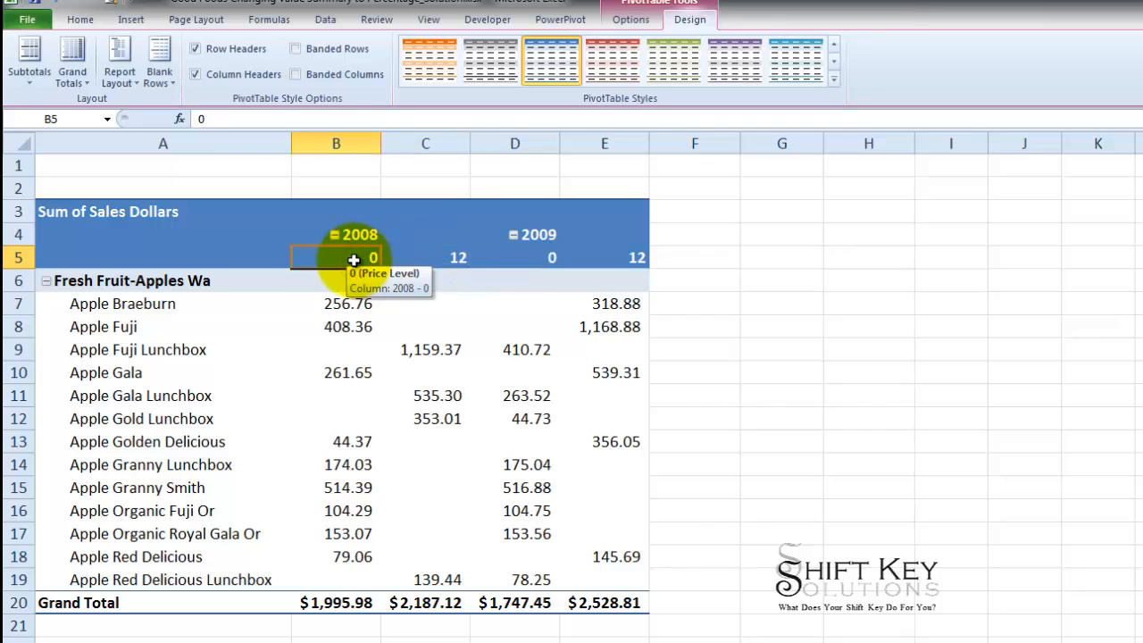
pyautogui.rightClick(355, 260)
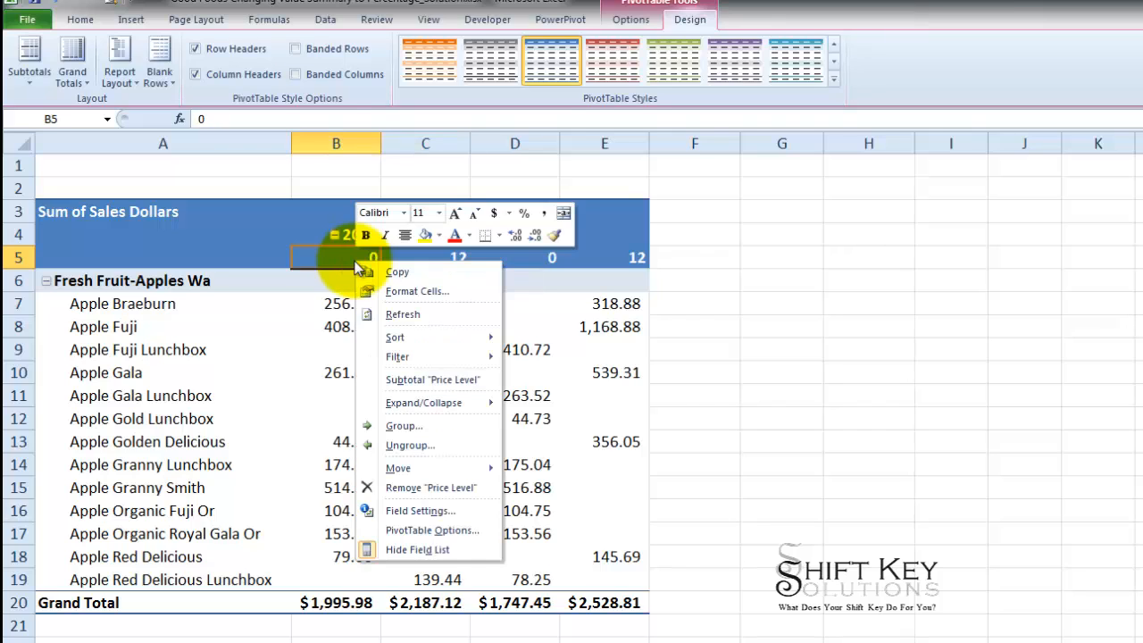
pyautogui.click(450, 296)
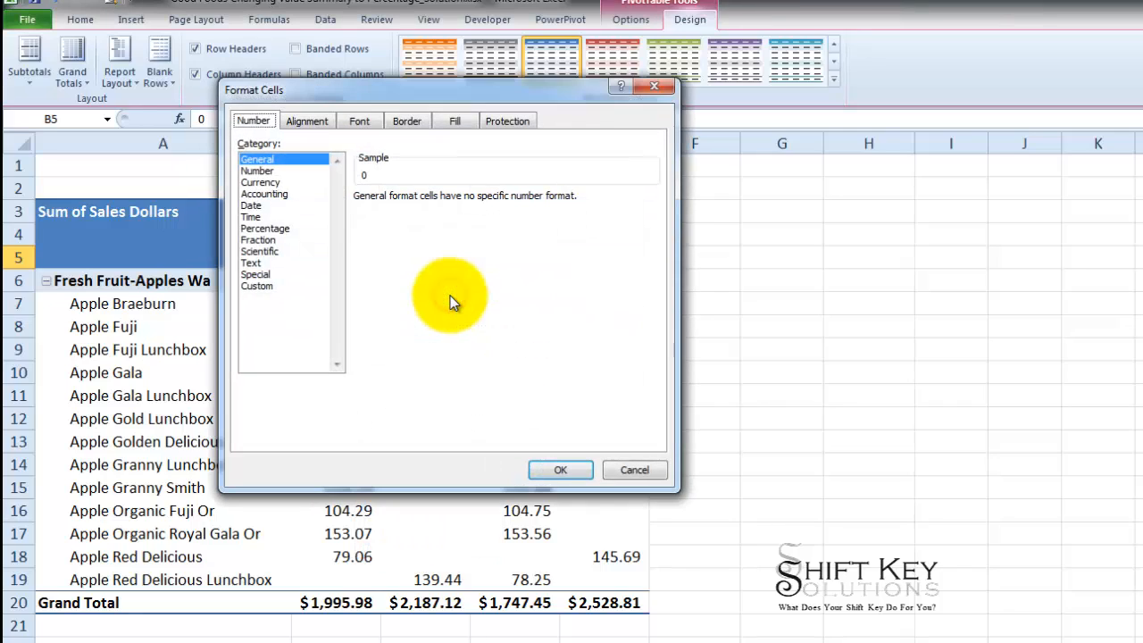
pyautogui.click(258, 286)
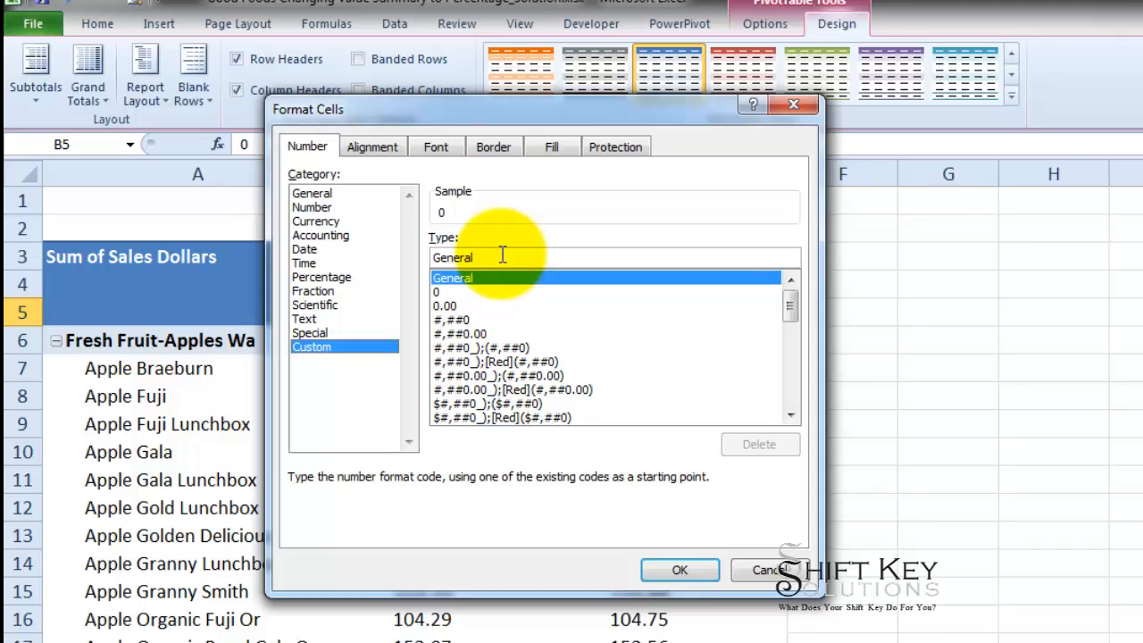
pyautogui.doubleClick(501, 257)
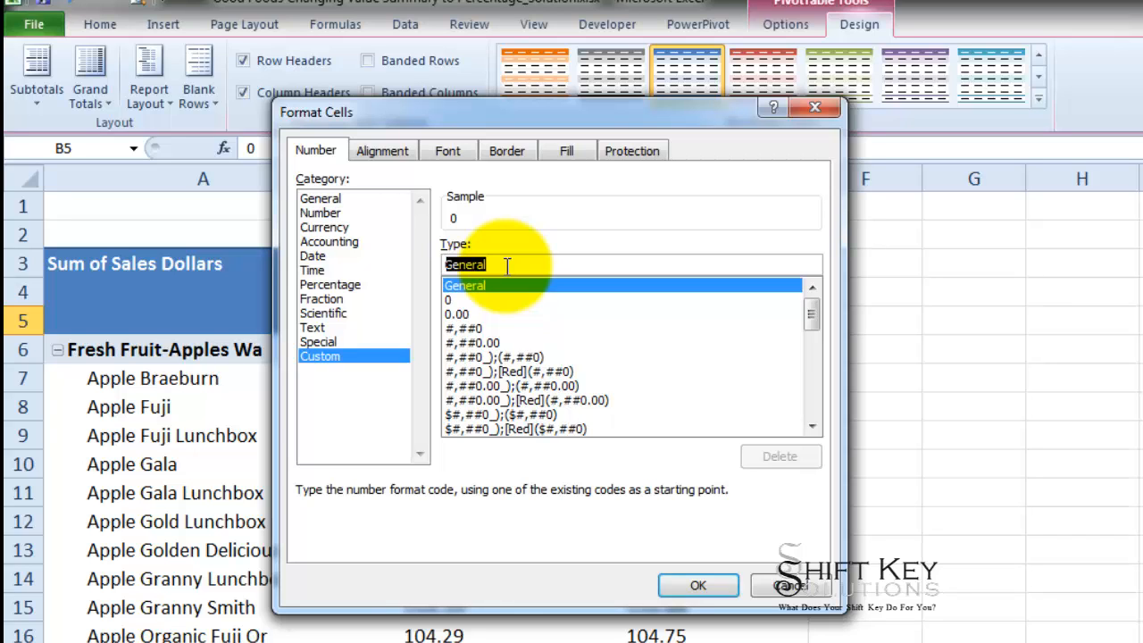
pyautogui.write('"Regular Price')
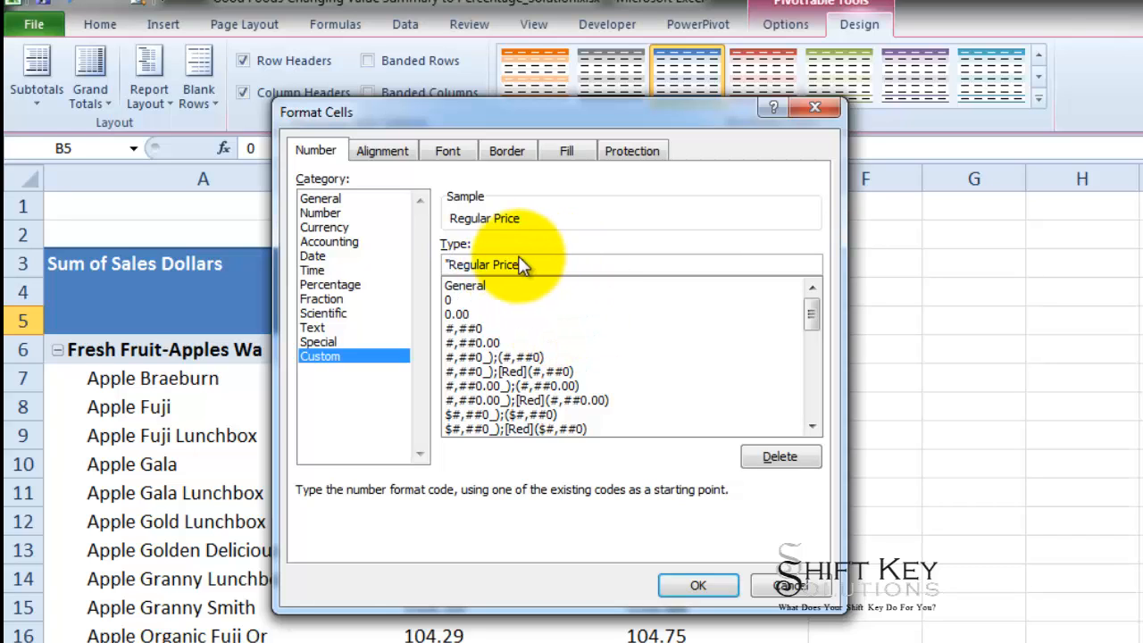
pyautogui.click(699, 586)
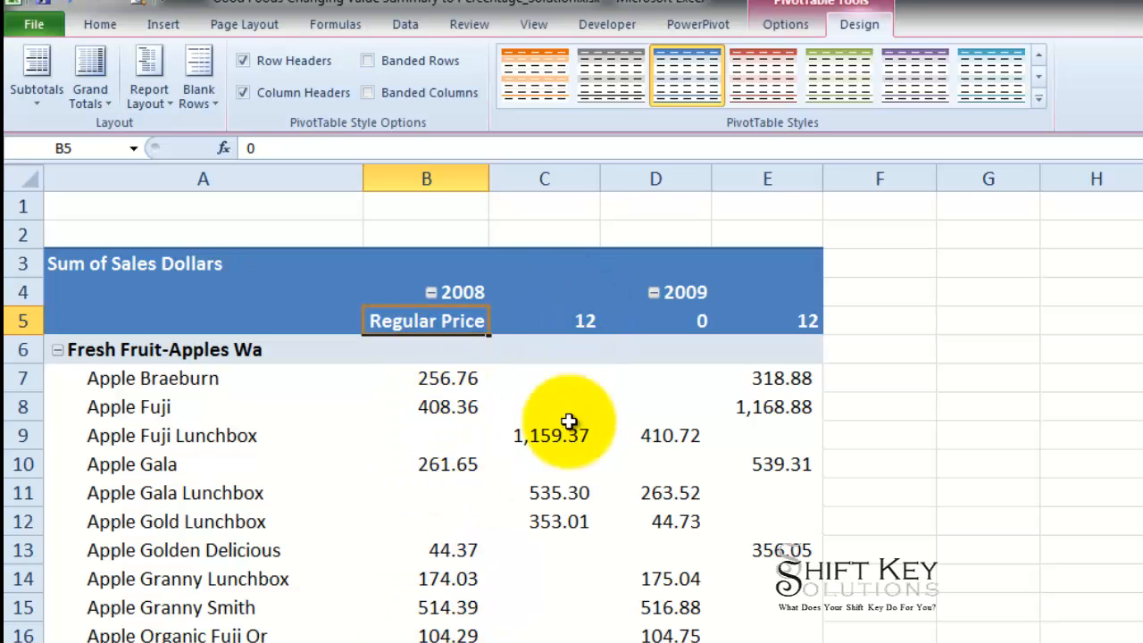
# - Apply the custom number format "Advertised" to the 2008 price level 12 heading in C5
pyautogui.moveTo(569, 583)
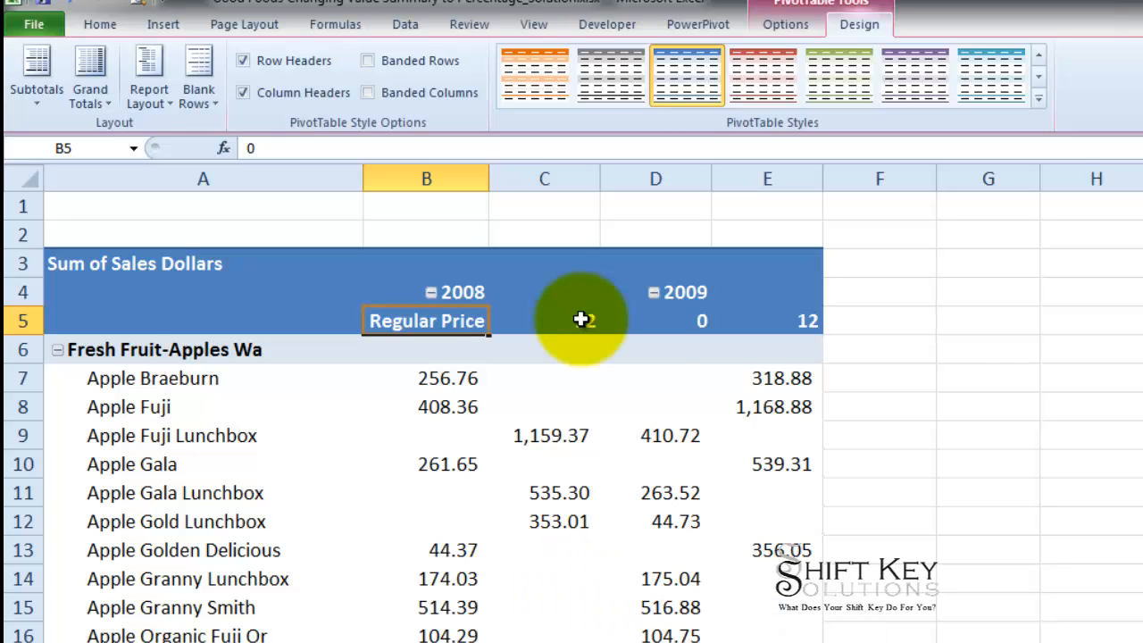
pyautogui.click(580, 319)
pyautogui.rightClick(580, 320)
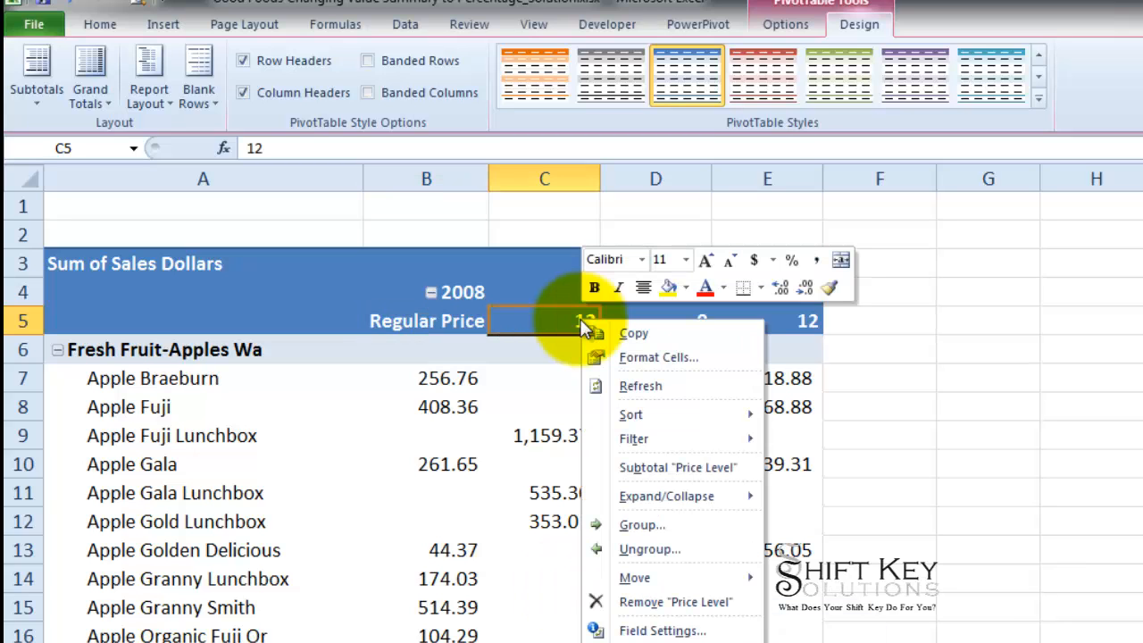
pyautogui.click(647, 358)
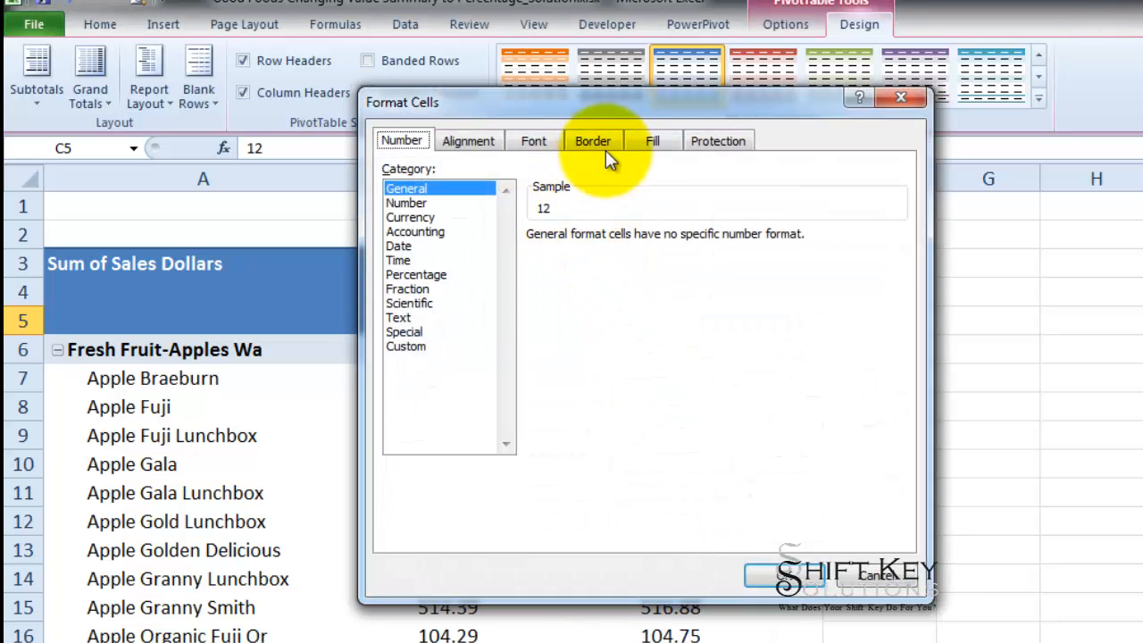
pyautogui.click(427, 348)
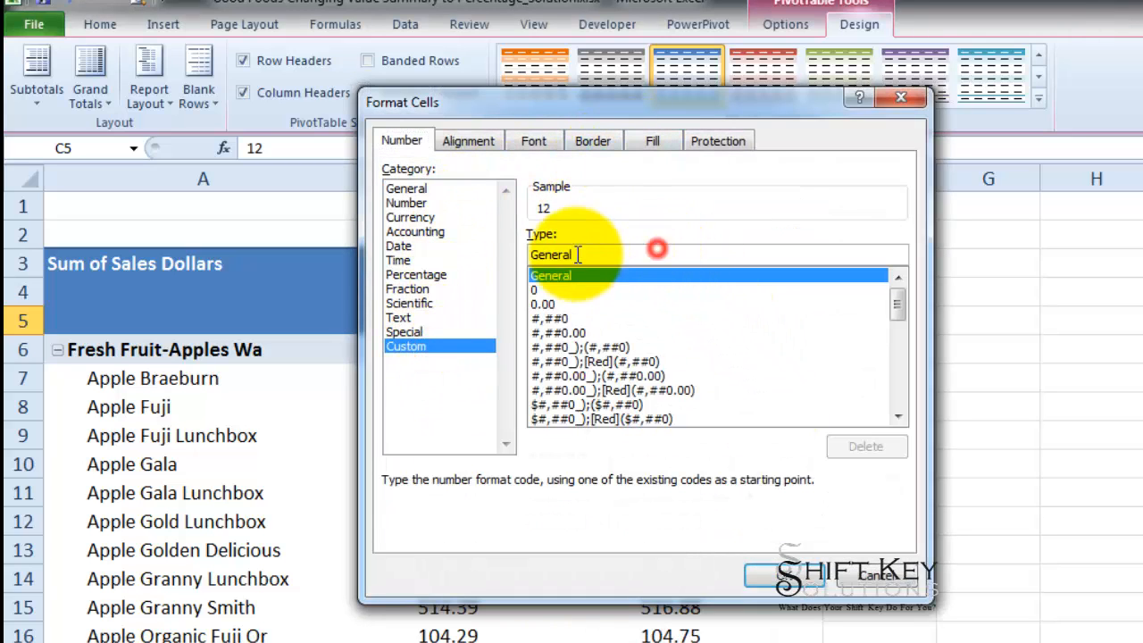
pyautogui.moveTo(658, 254); pyautogui.dragTo(529, 256)
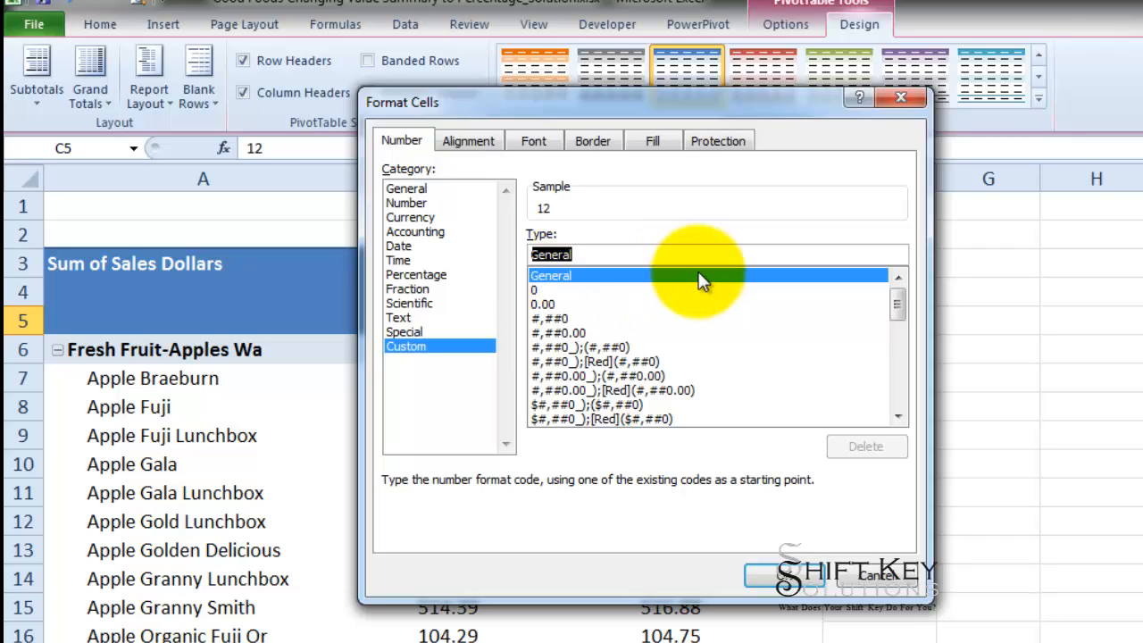
pyautogui.write('"')
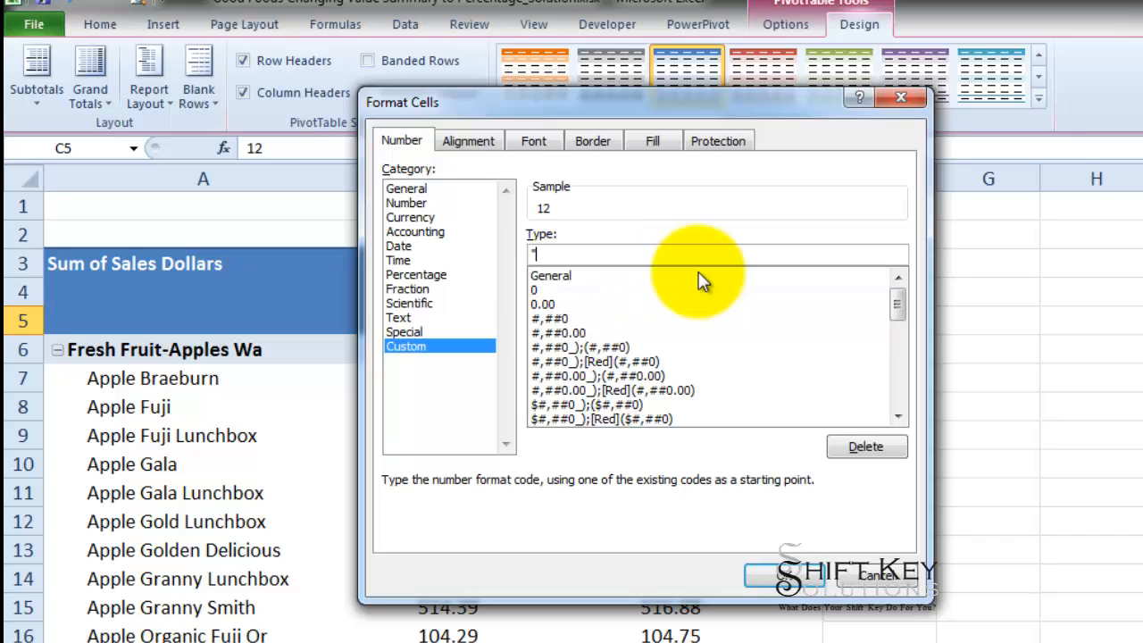
pyautogui.write('Advertised"')
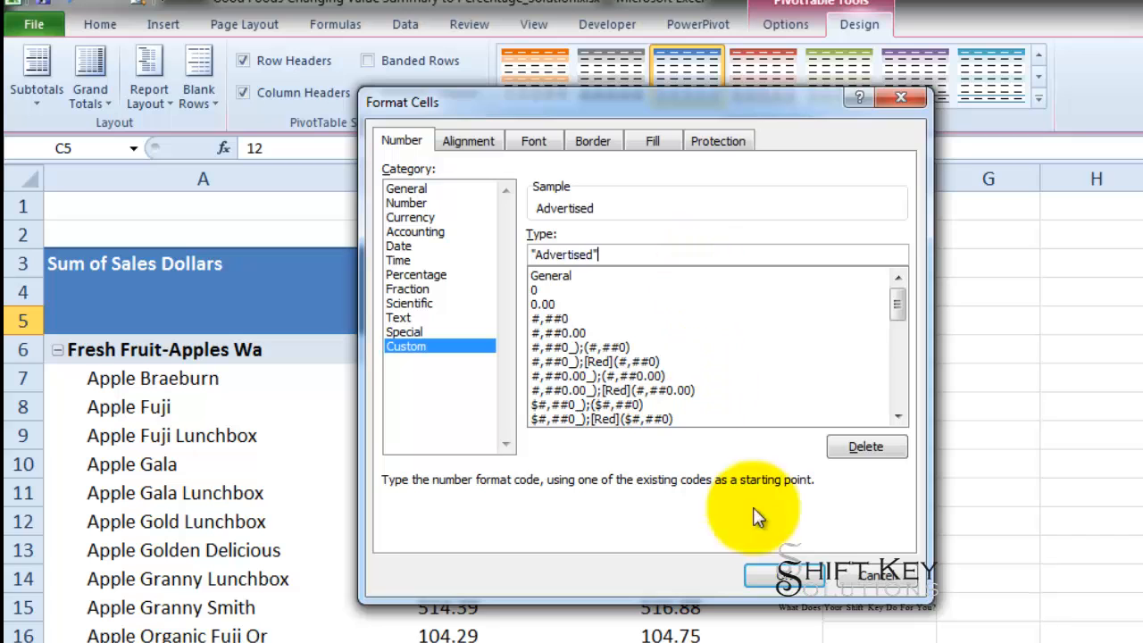
pyautogui.click(803, 580)
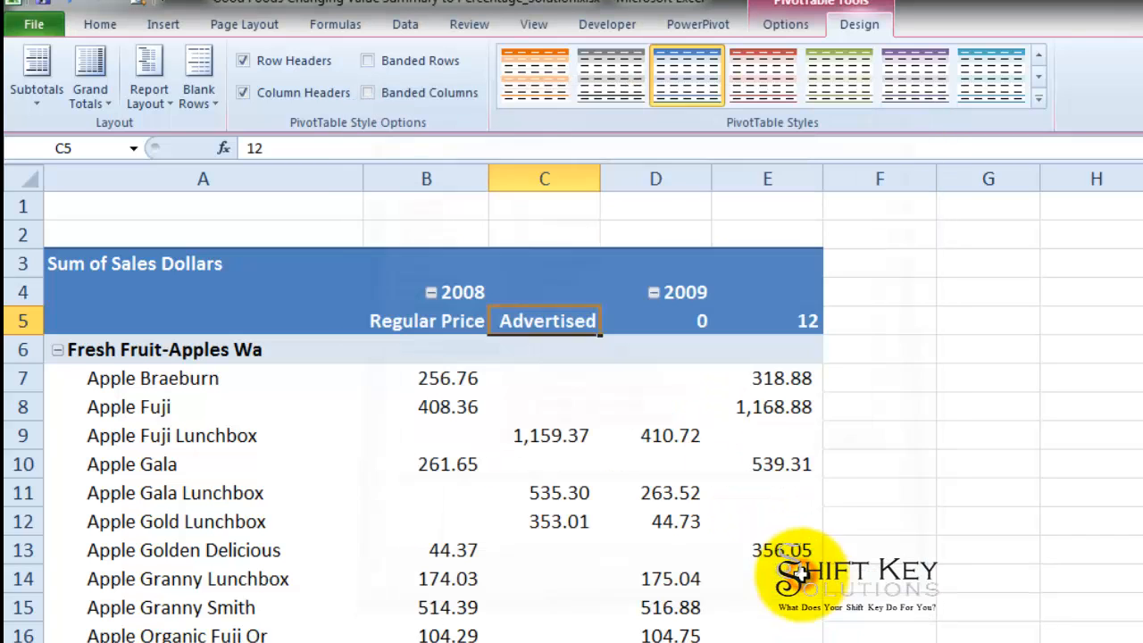
# - Overwrite the 2009 price level 0 heading in D5 with the text Regular Price and autofit column D
pyautogui.click(667, 322)
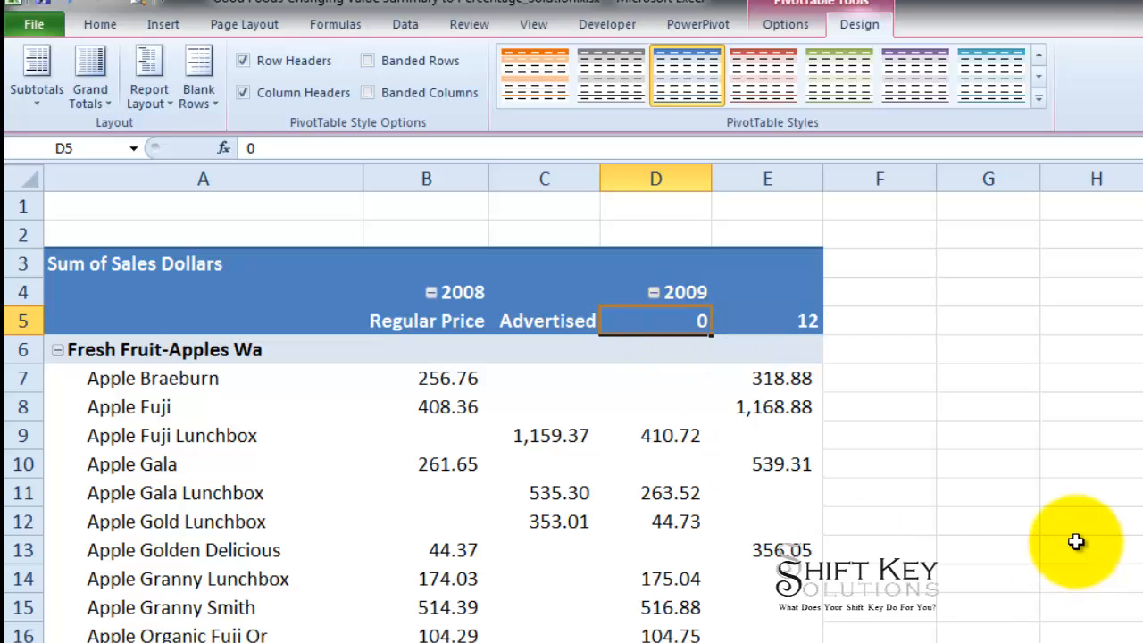
pyautogui.write('R')
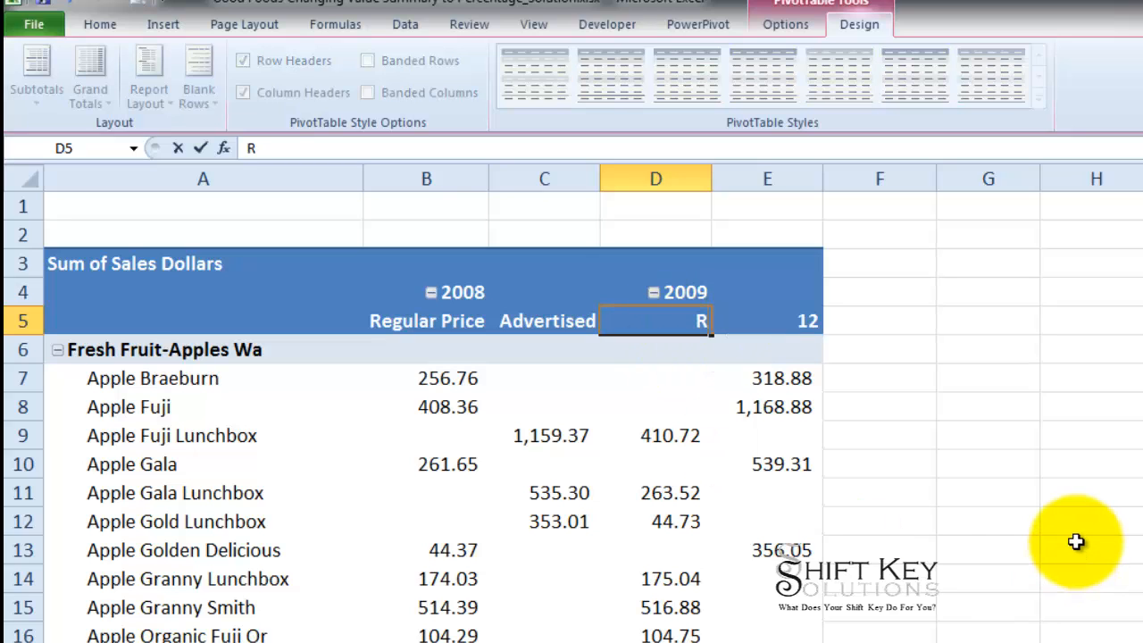
pyautogui.write('egular Price')
pyautogui.press('Return')
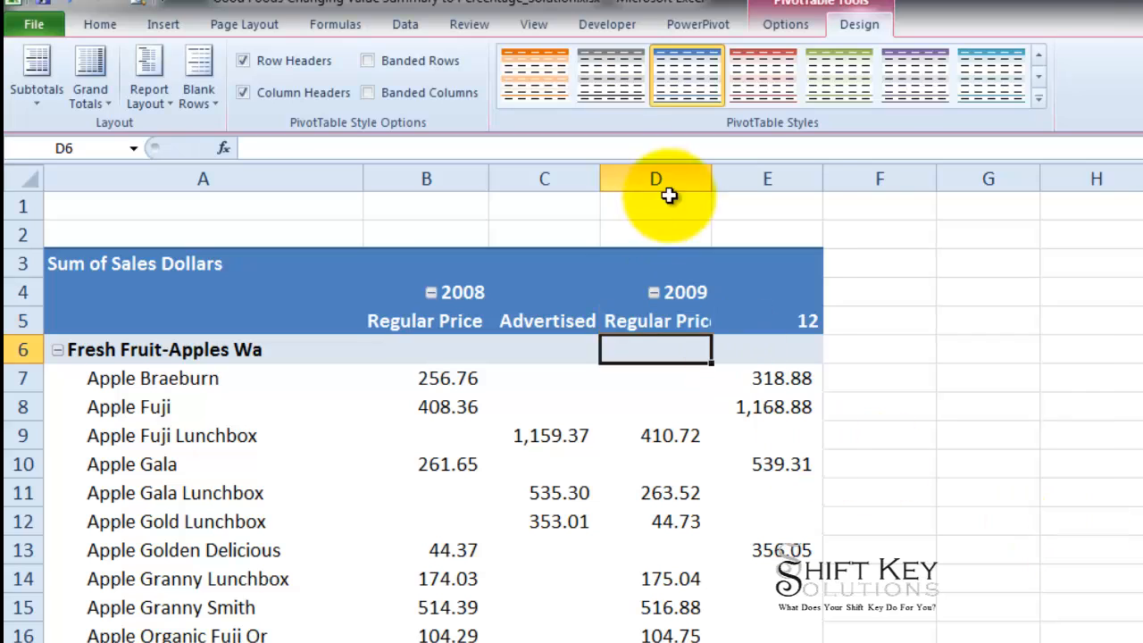
pyautogui.doubleClick(714, 183)
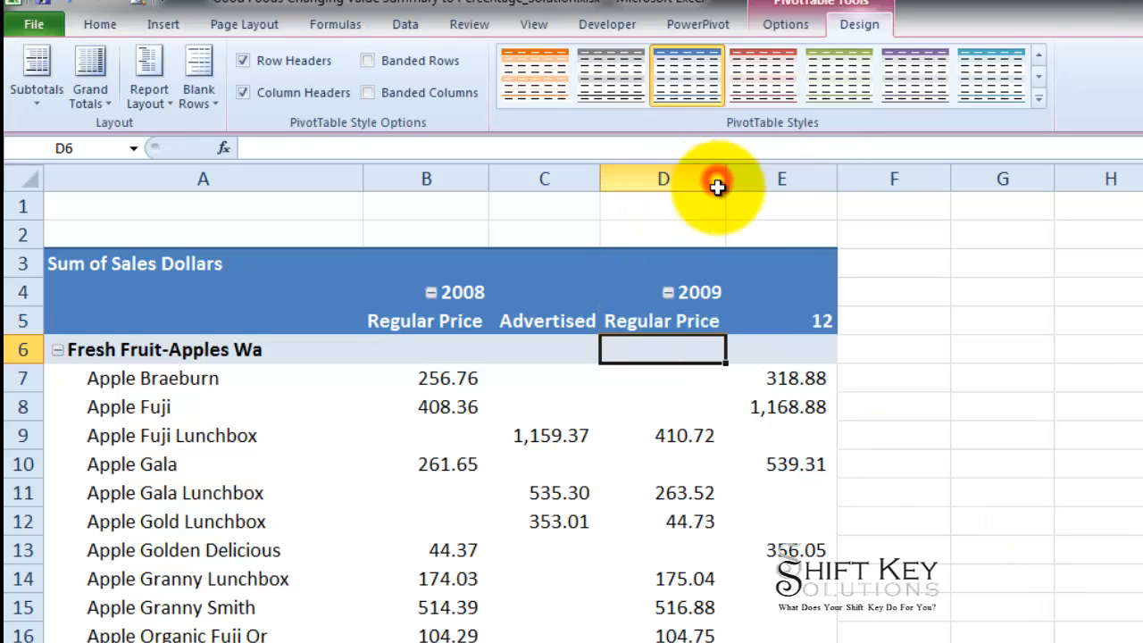
# - Compare the underlying cell contents of the formatted heading in C5 and the overwritten heading in D5
pyautogui.click(665, 329)
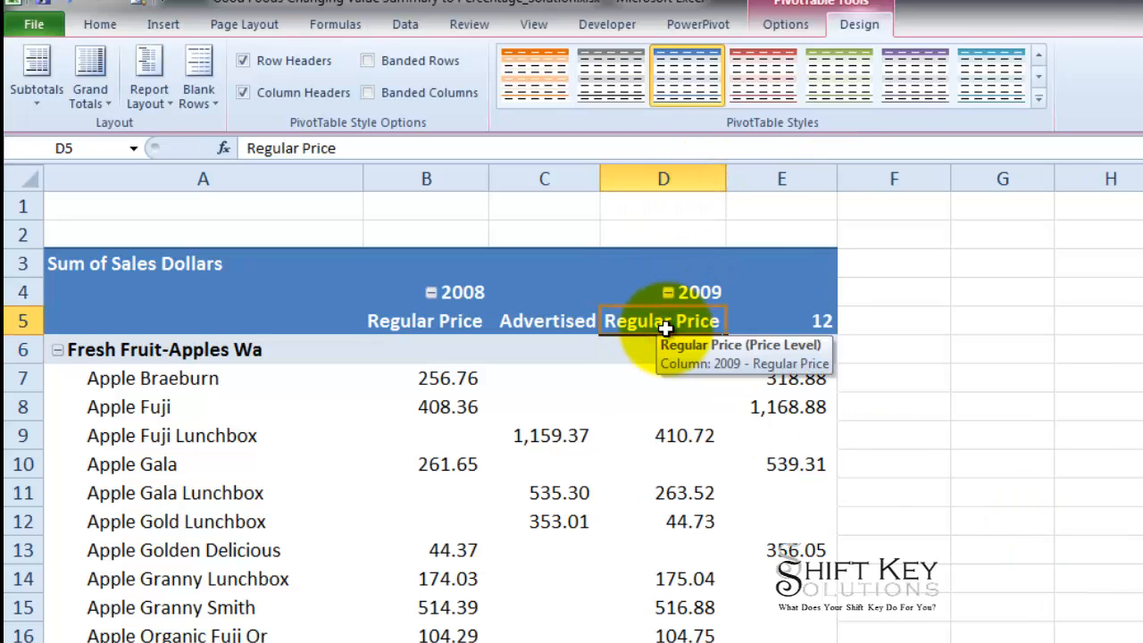
pyautogui.click(548, 319)
pyautogui.click(645, 322)
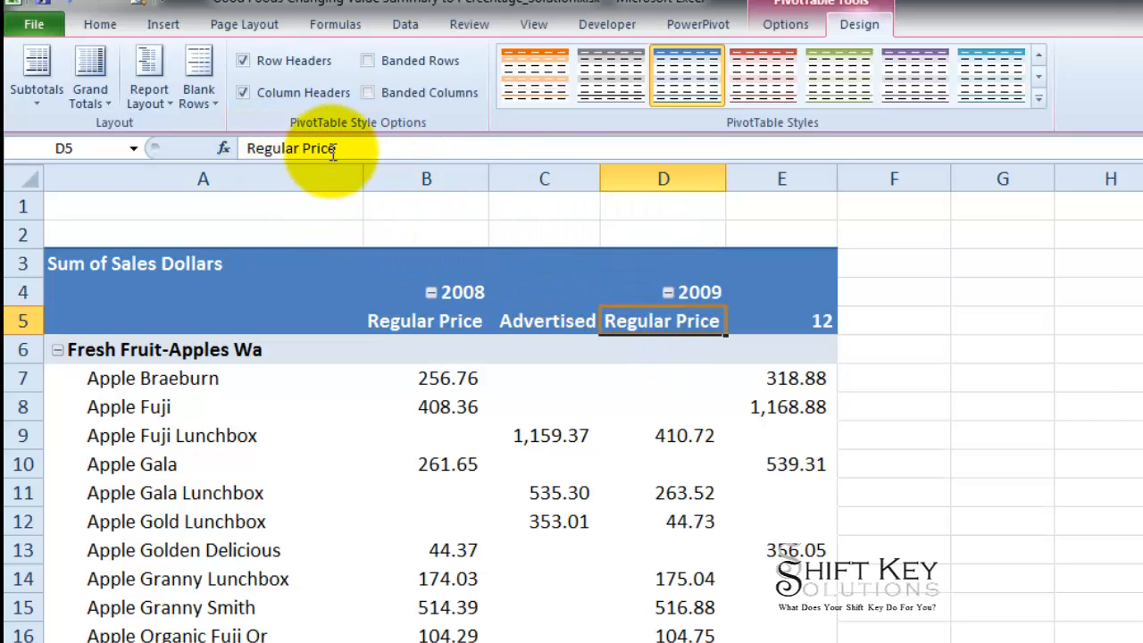
pyautogui.click(558, 323)
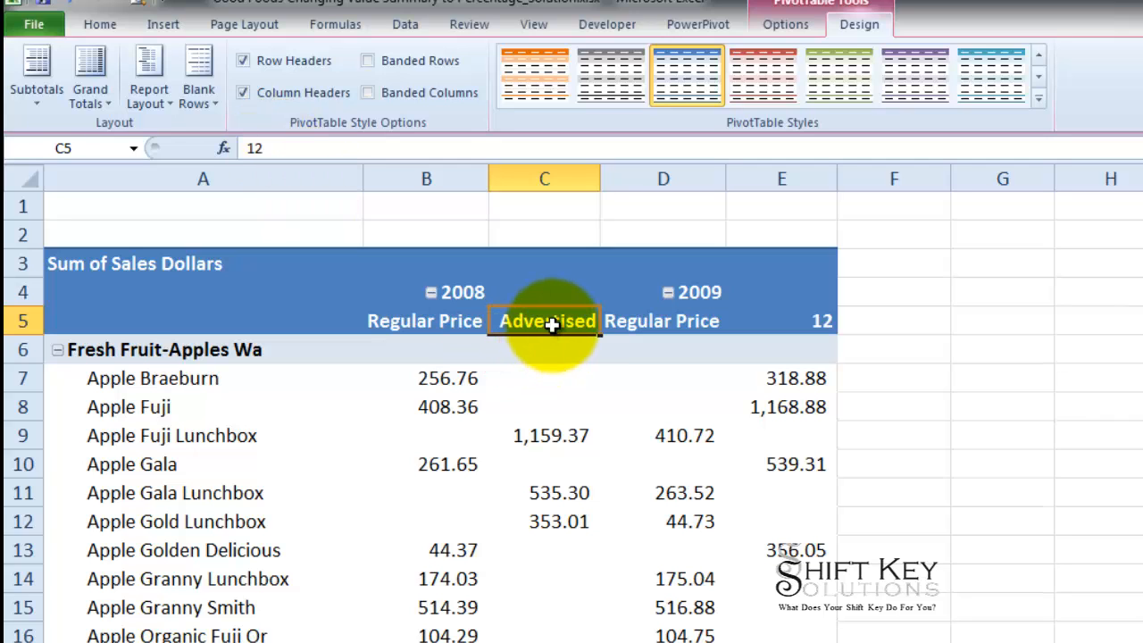
pyautogui.moveTo(548, 324); pyautogui.dragTo(550, 636)
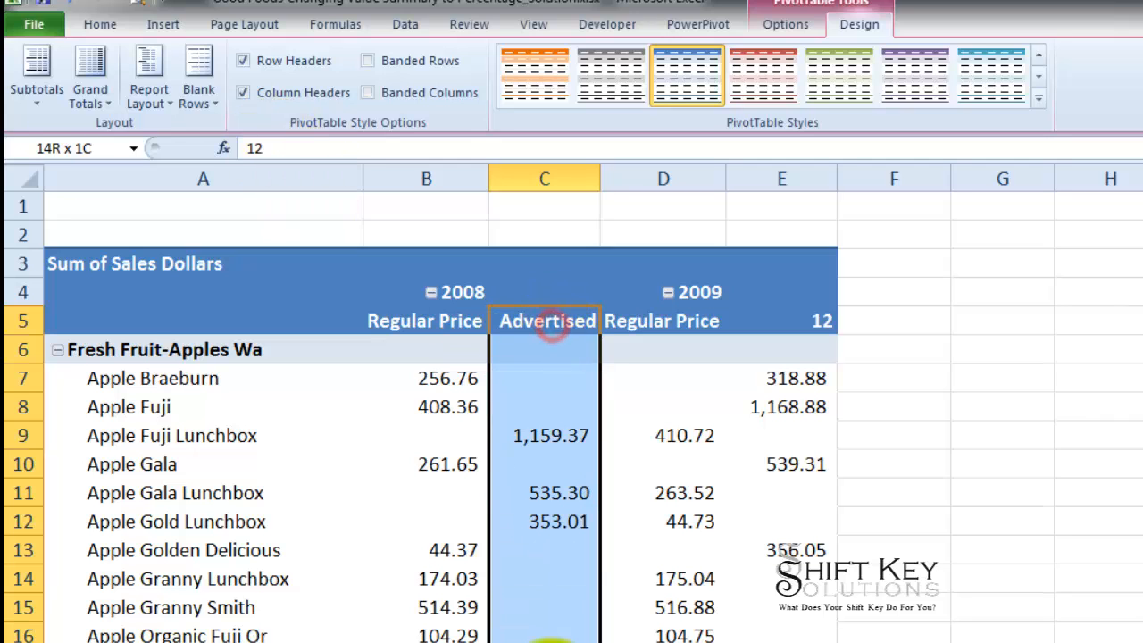
pyautogui.click(671, 327)
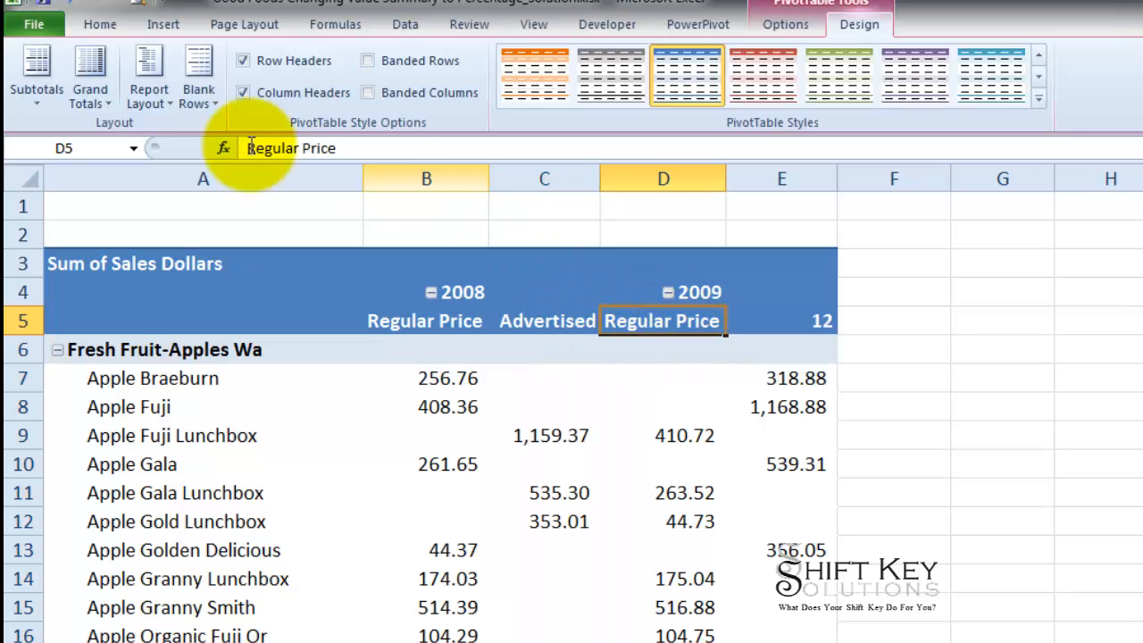
# - Undo the autofit of column D and the text entry in heading D5
pyautogui.click(69, 3)
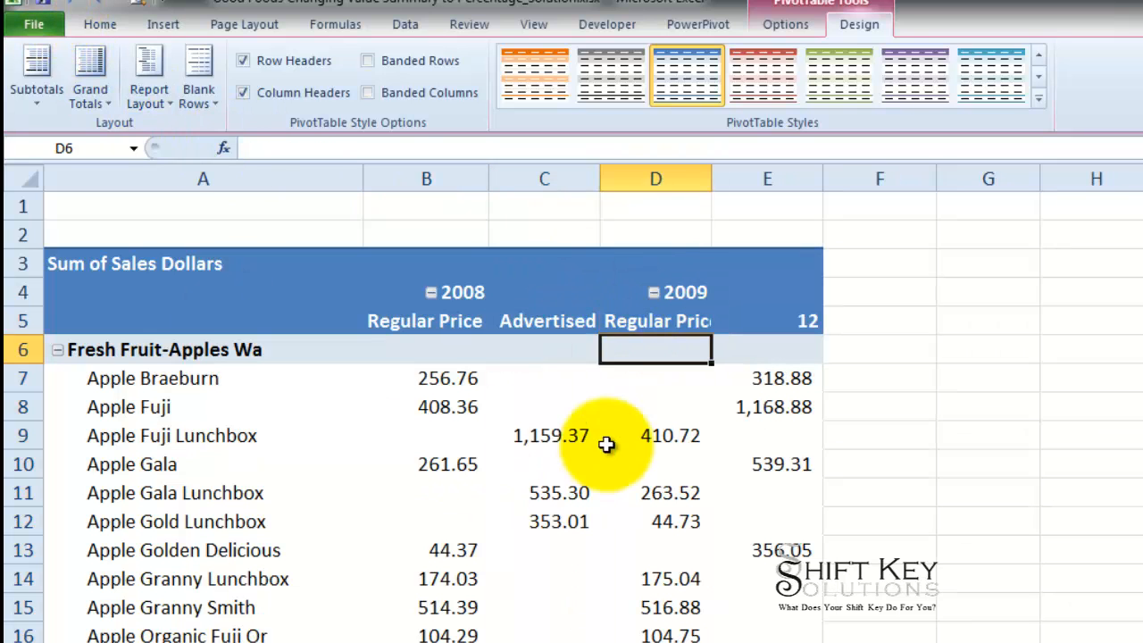
pyautogui.click(69, 4)
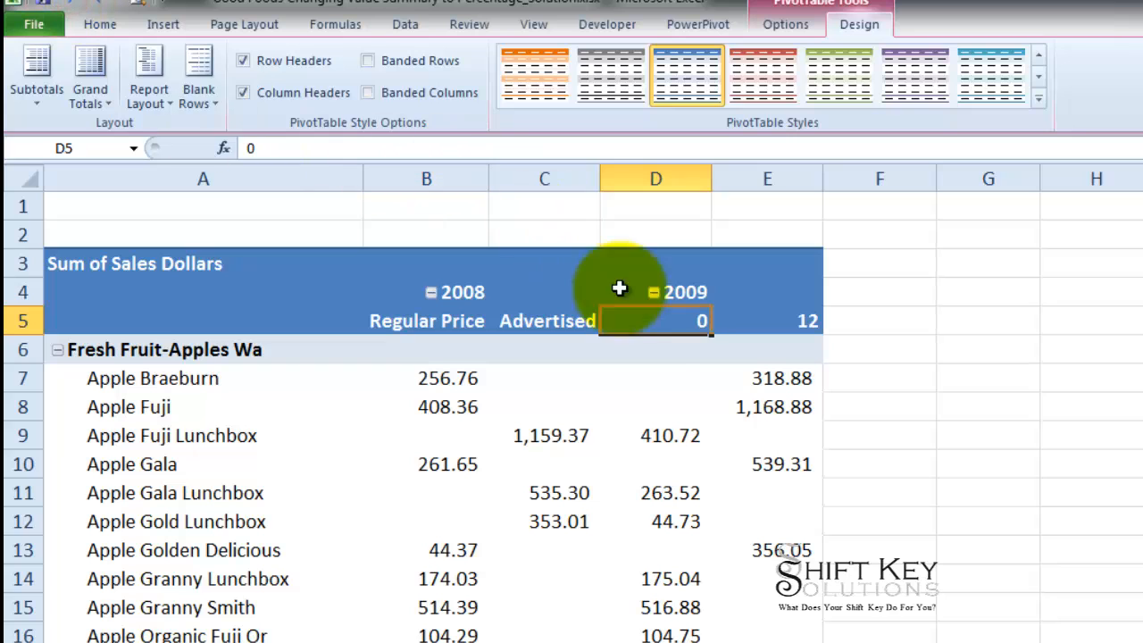
pyautogui.rightClick(653, 325)
pyautogui.click(624, 314)
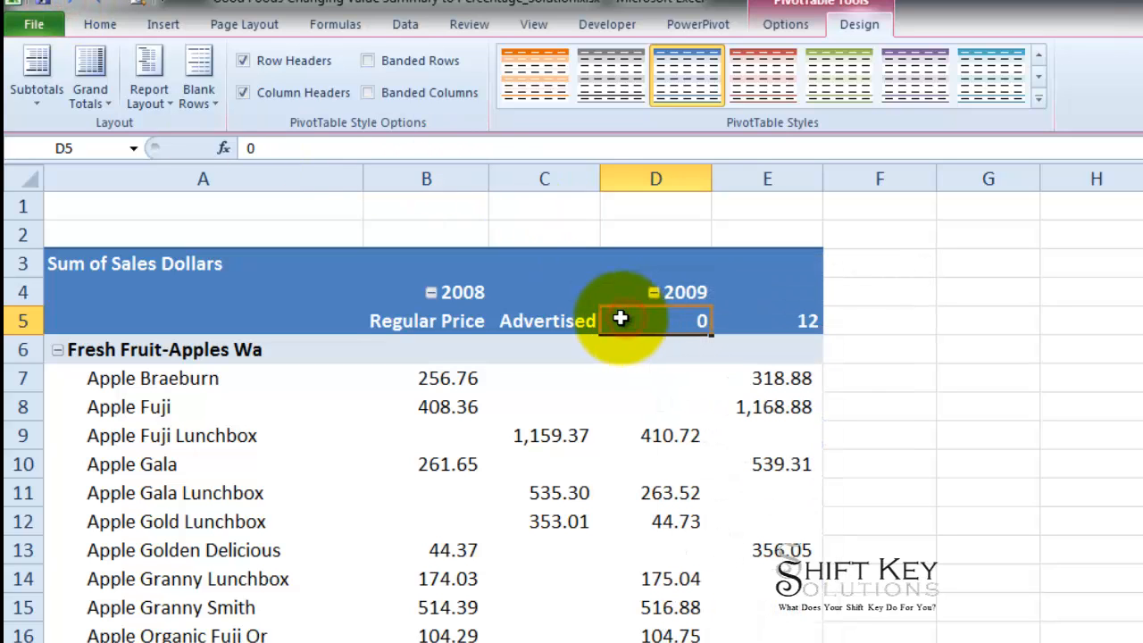
# - Copy the Regular Price heading format from B5 to D5 with Format Painter, autofit column D and check D5's underlying value
pyautogui.click(408, 327)
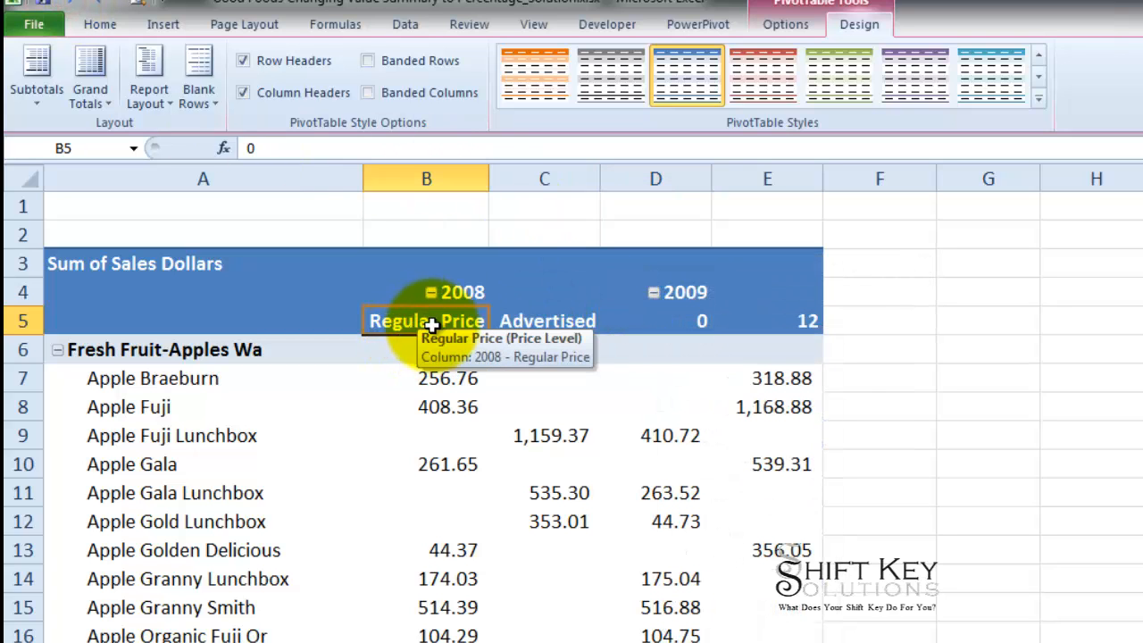
pyautogui.click(105, 25)
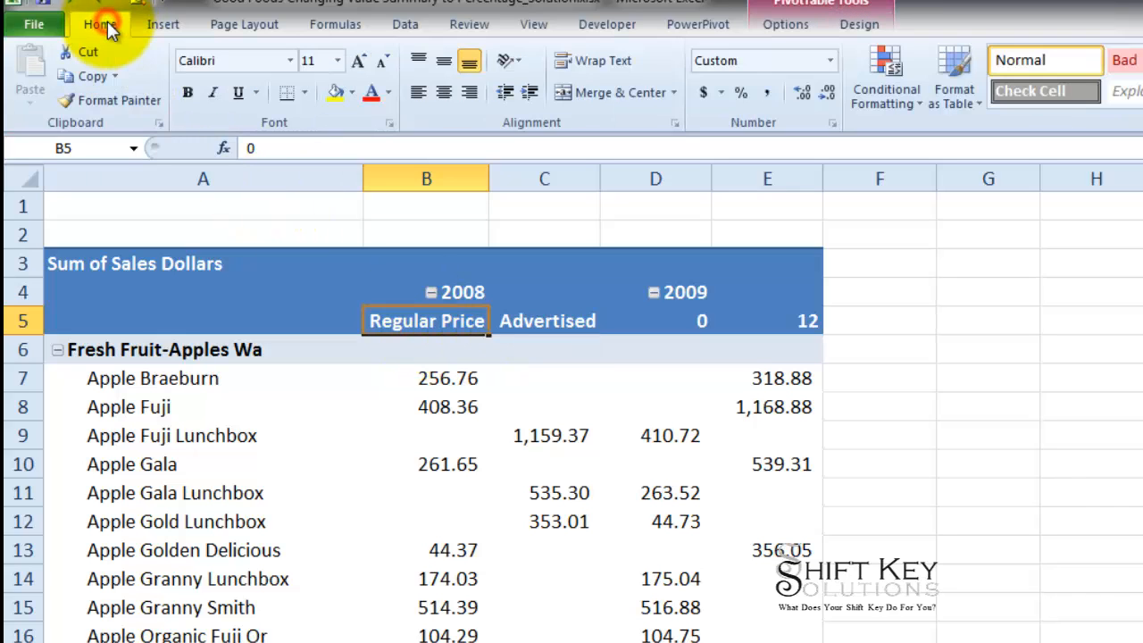
pyautogui.click(135, 99)
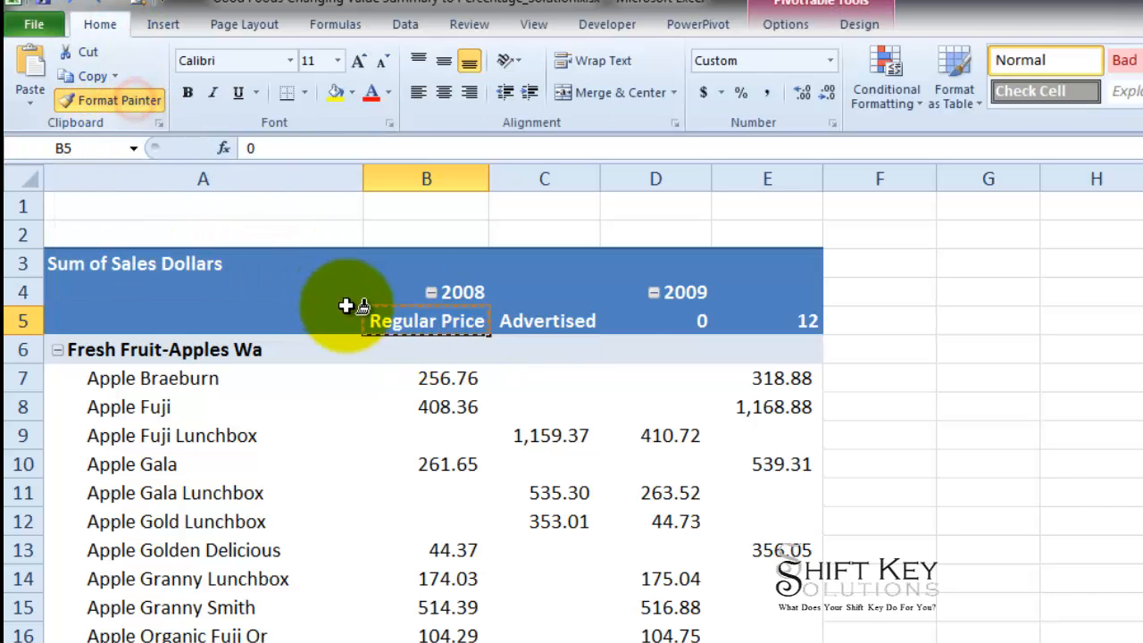
pyautogui.click(703, 322)
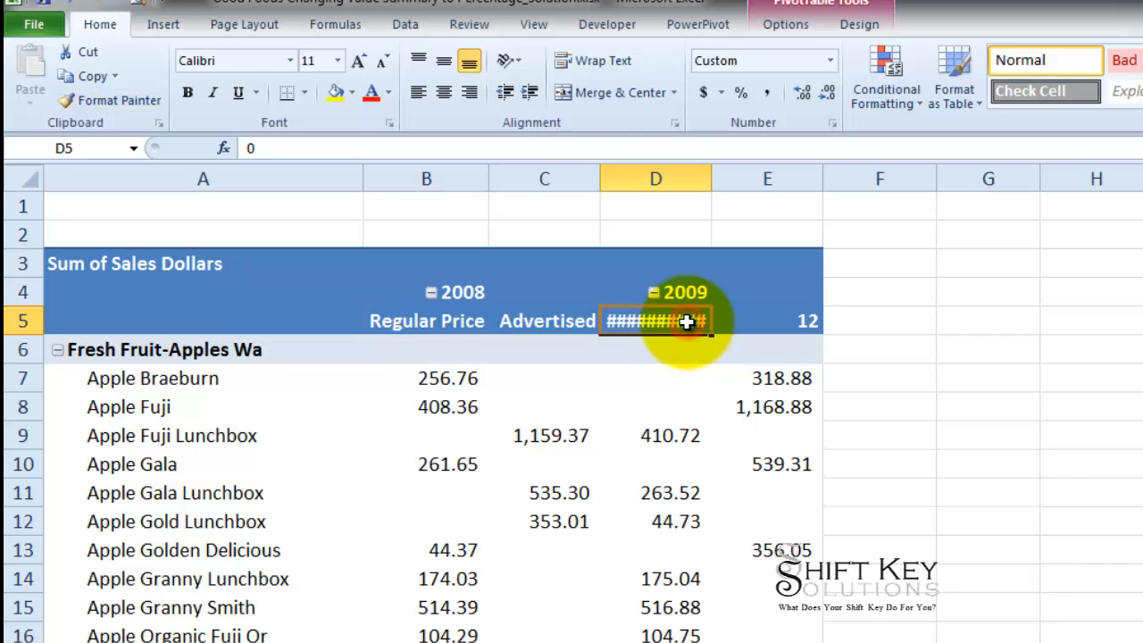
pyautogui.doubleClick(708, 182)
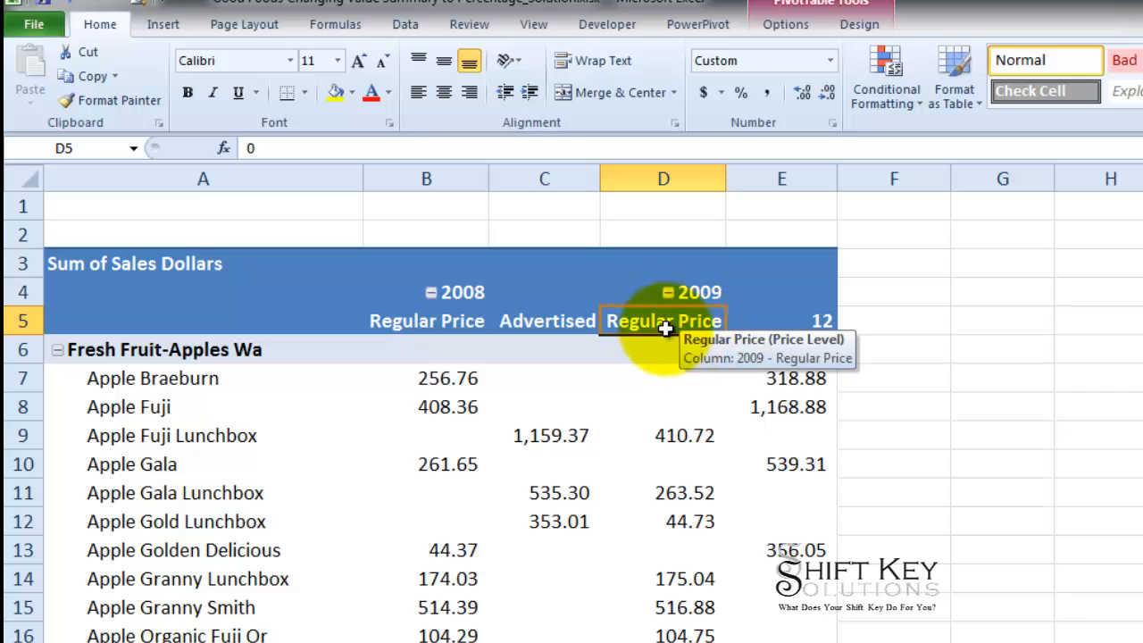
pyautogui.click(251, 148)
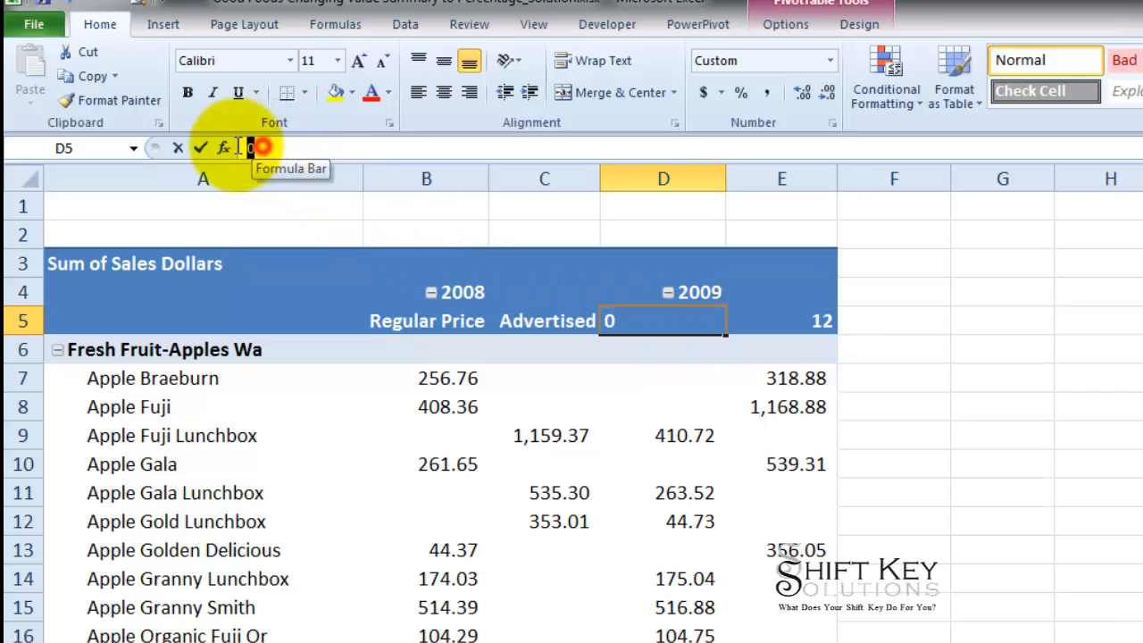
# - Copy the Advertised heading format from C5 to the 2009 price level heading in E5 with Format Painter
pyautogui.click(537, 321)
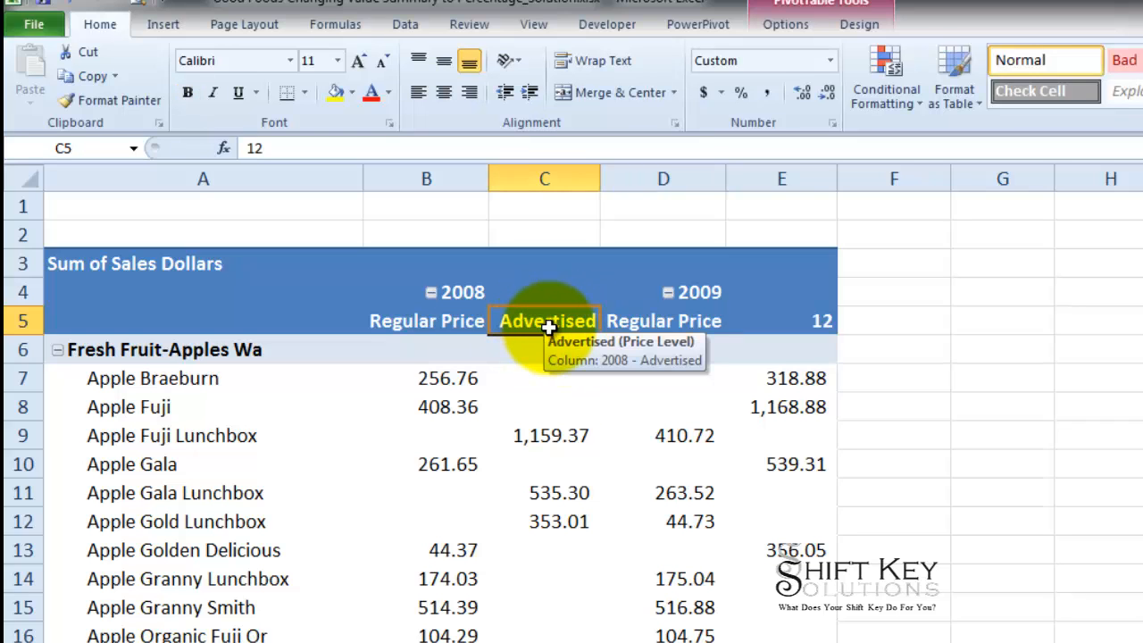
pyautogui.rightClick(549, 329)
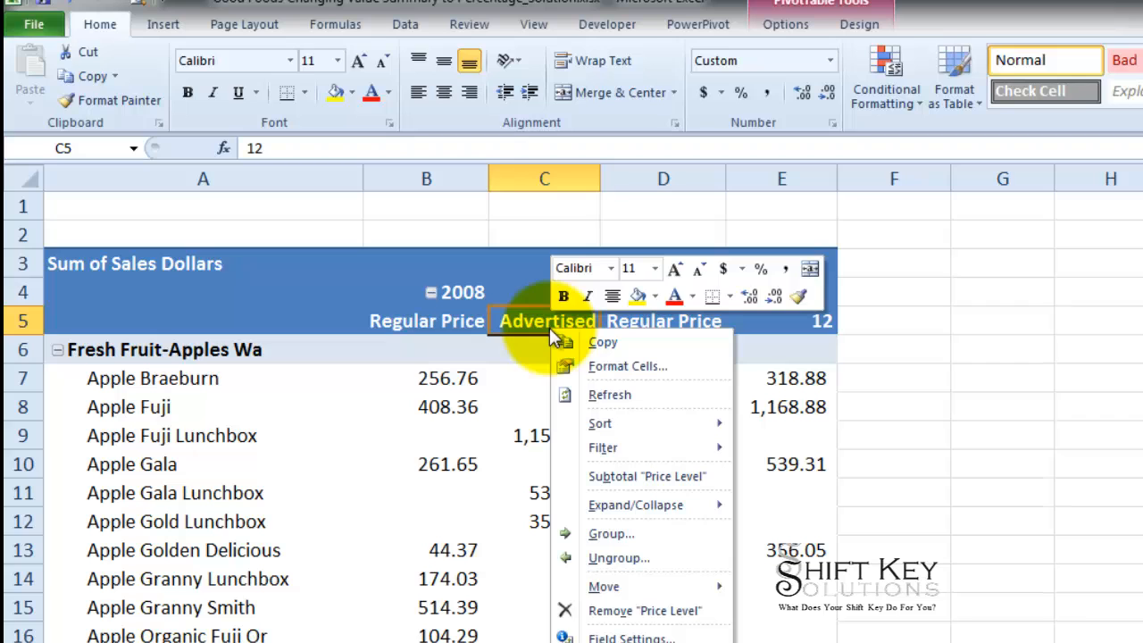
pyautogui.click(802, 302)
pyautogui.click(795, 326)
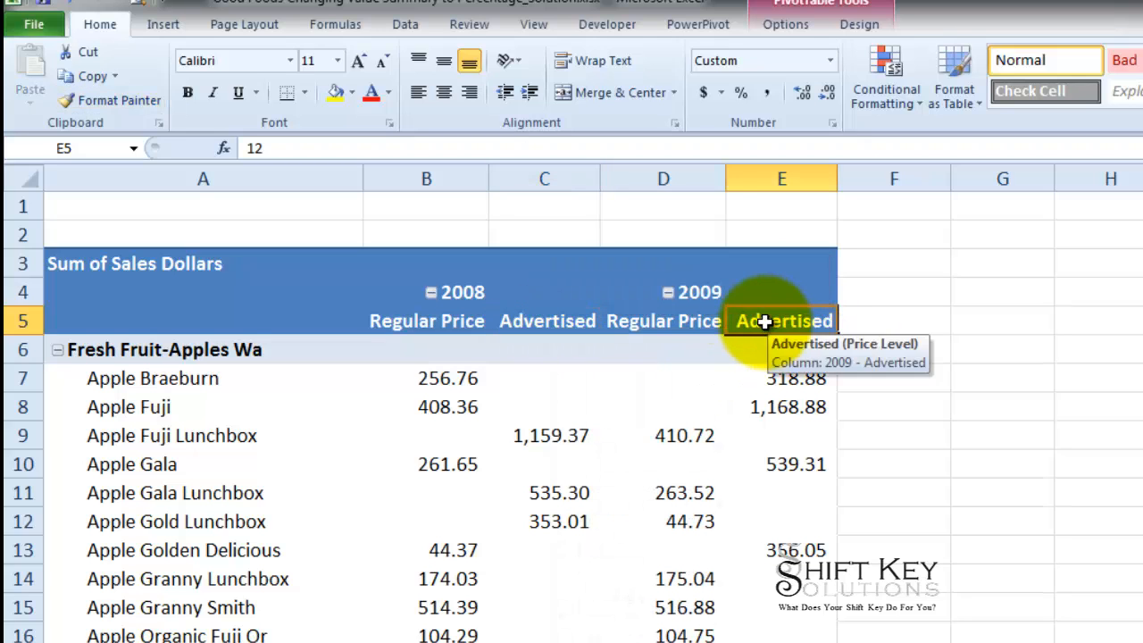
# - Compare the underlying values of the formatted price level headings in cells B5 through E5
pyautogui.click(583, 323)
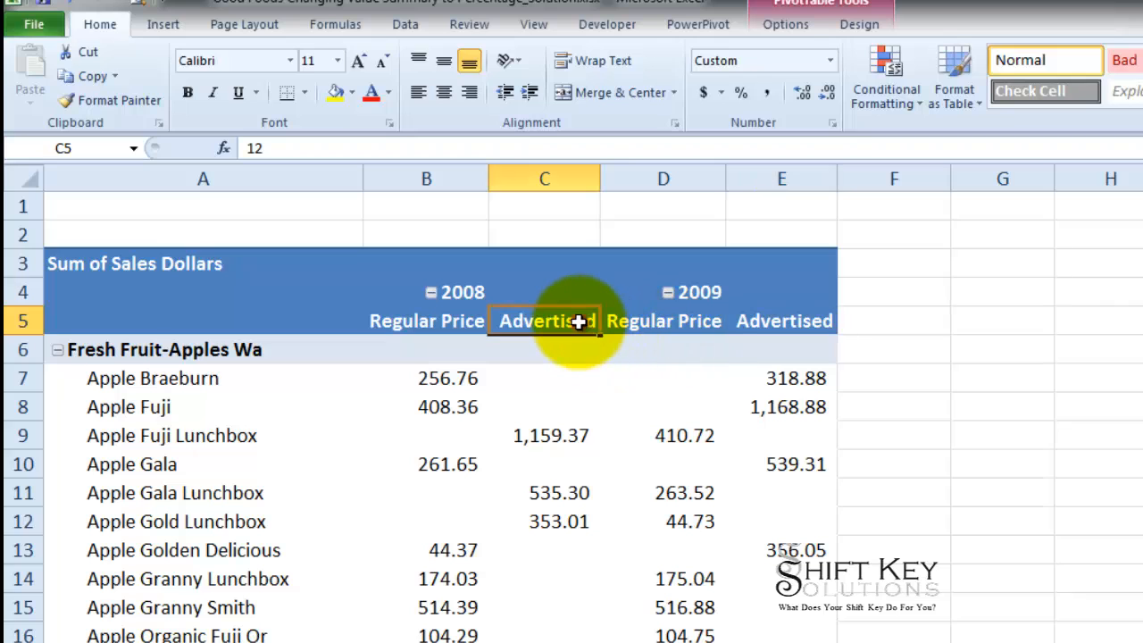
pyautogui.click(635, 322)
pyautogui.click(760, 323)
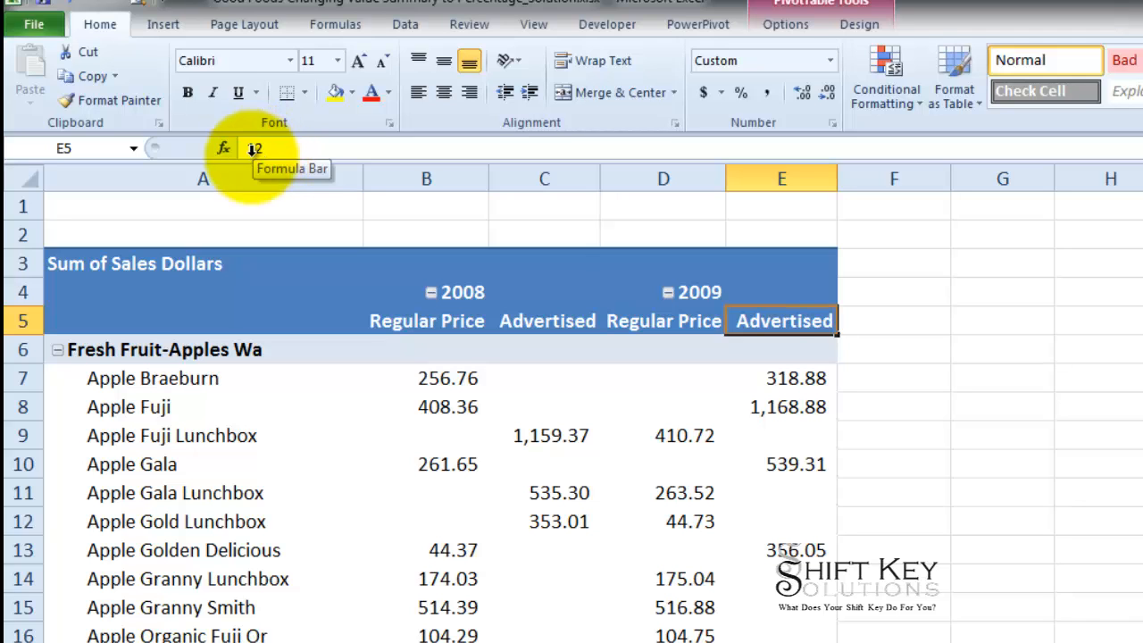
pyautogui.click(689, 320)
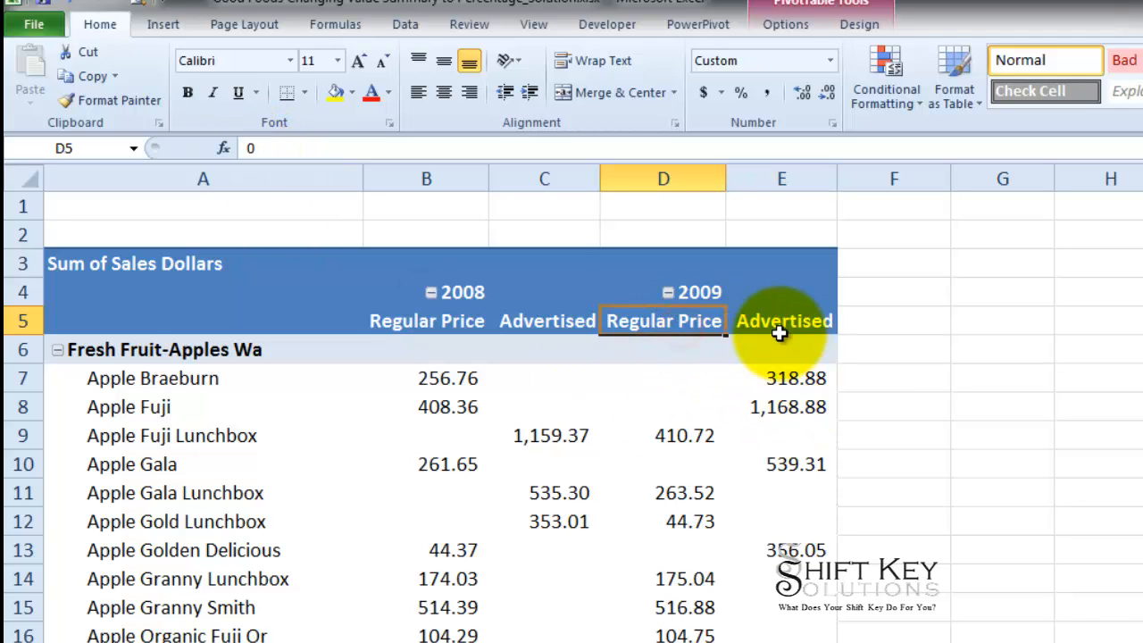
pyautogui.click(780, 323)
pyautogui.click(685, 322)
pyautogui.click(525, 321)
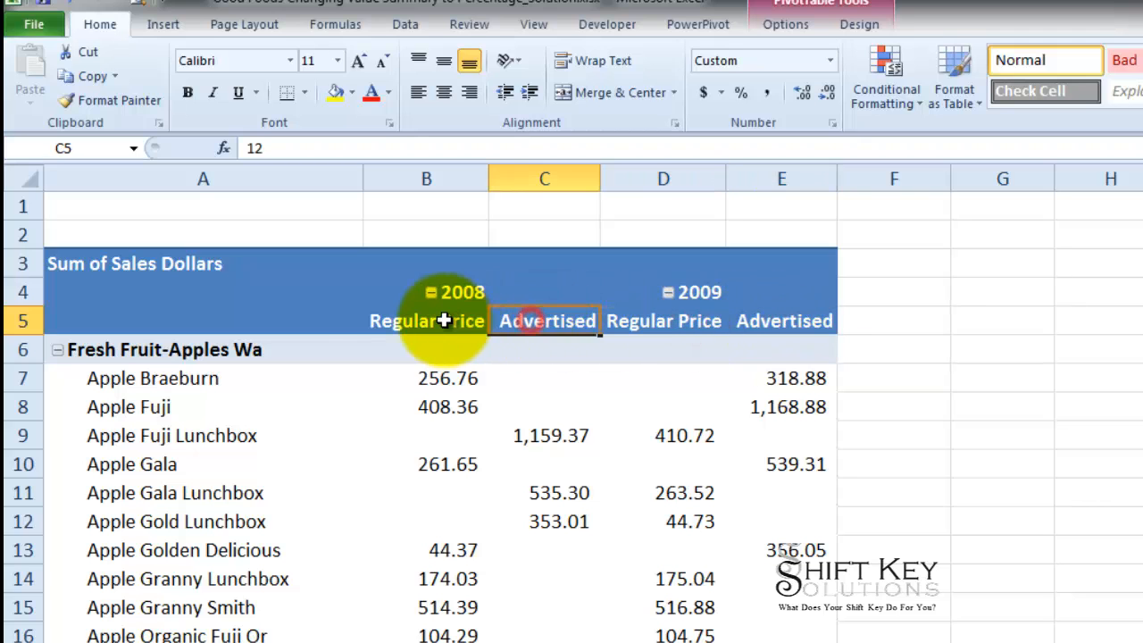
pyautogui.click(445, 320)
# - Enter the title Apple Sales Comparison in A1 and the subtitle Second Week in February - 2008 and 2009 in A2
pyautogui.hotkey('ctrl', 'Home')
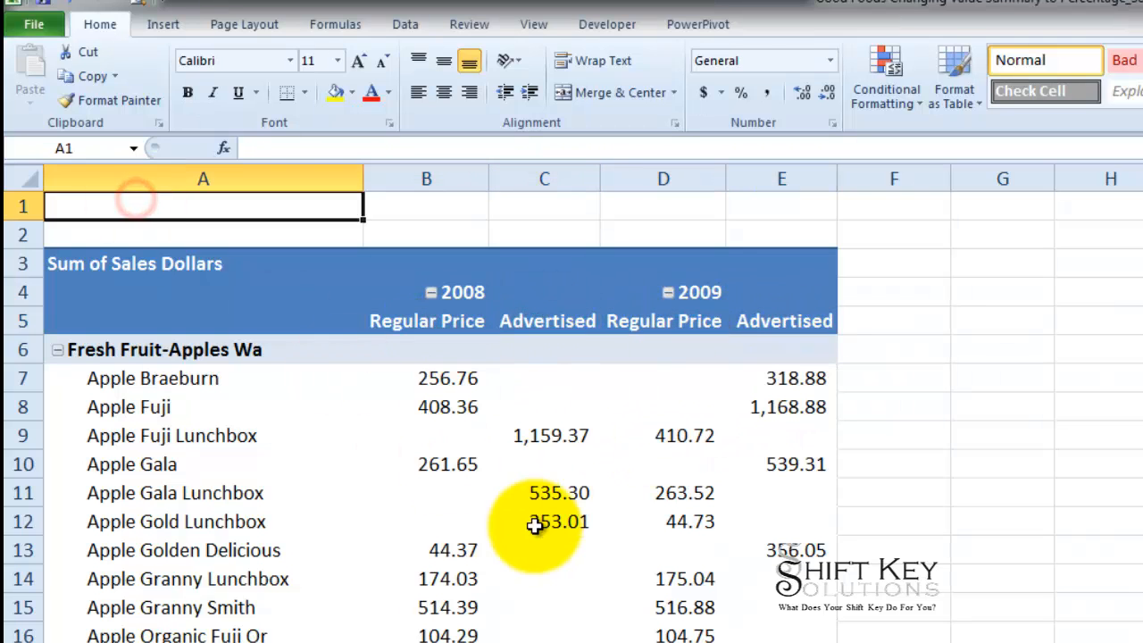
pyautogui.moveTo(534, 525)
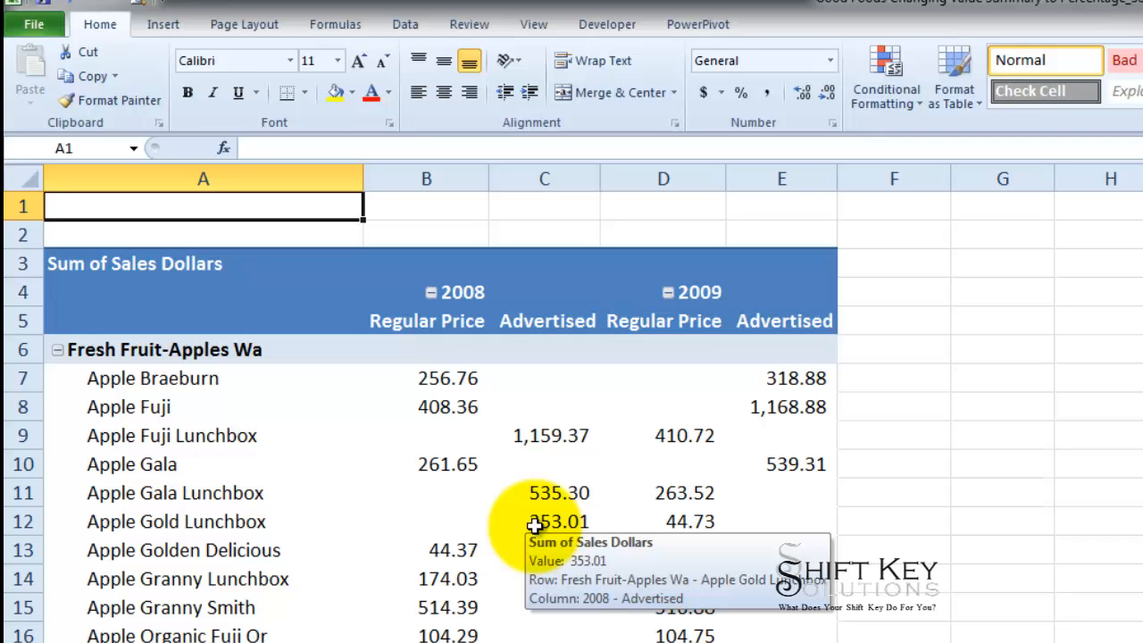
pyautogui.write('Apple Sales Comparison')
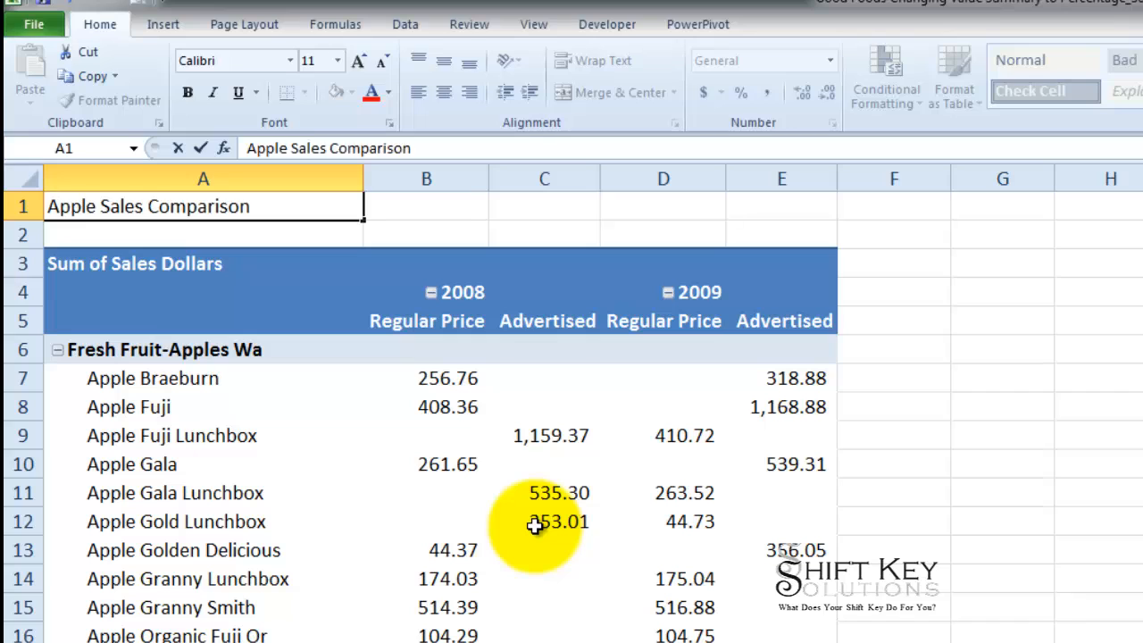
pyautogui.press('Return')
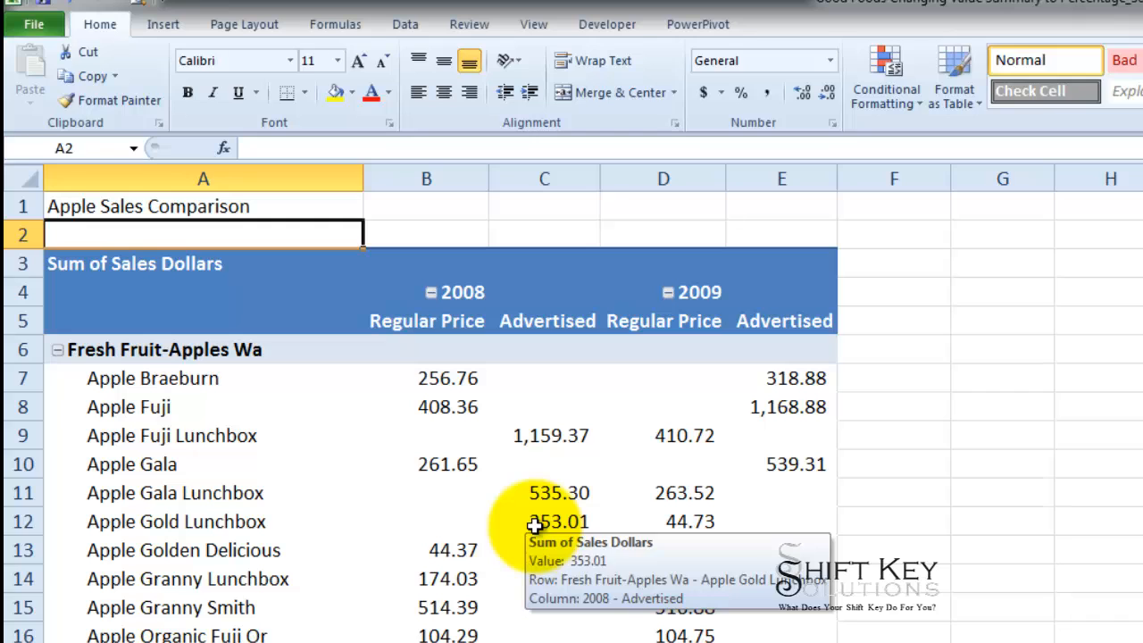
pyautogui.write('Second Week in February - 2008 and 2009')
pyautogui.press('Tab')
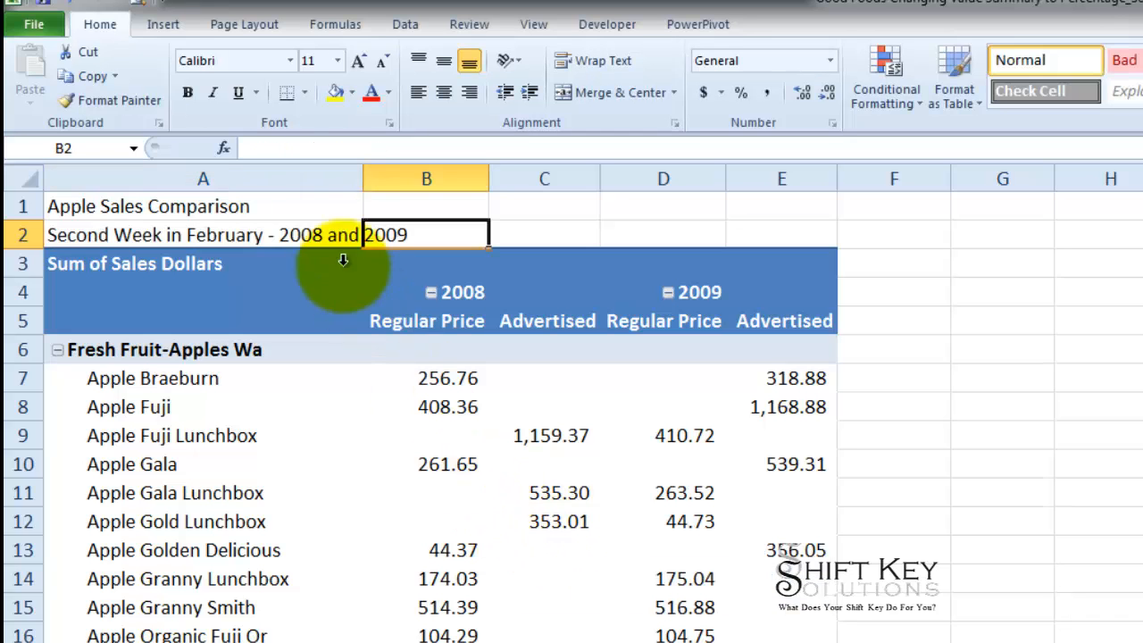
# - Make the titles in A1 and A2 bold and merge and center each one across columns A to E
pyautogui.moveTo(223, 211); pyautogui.dragTo(217, 240)
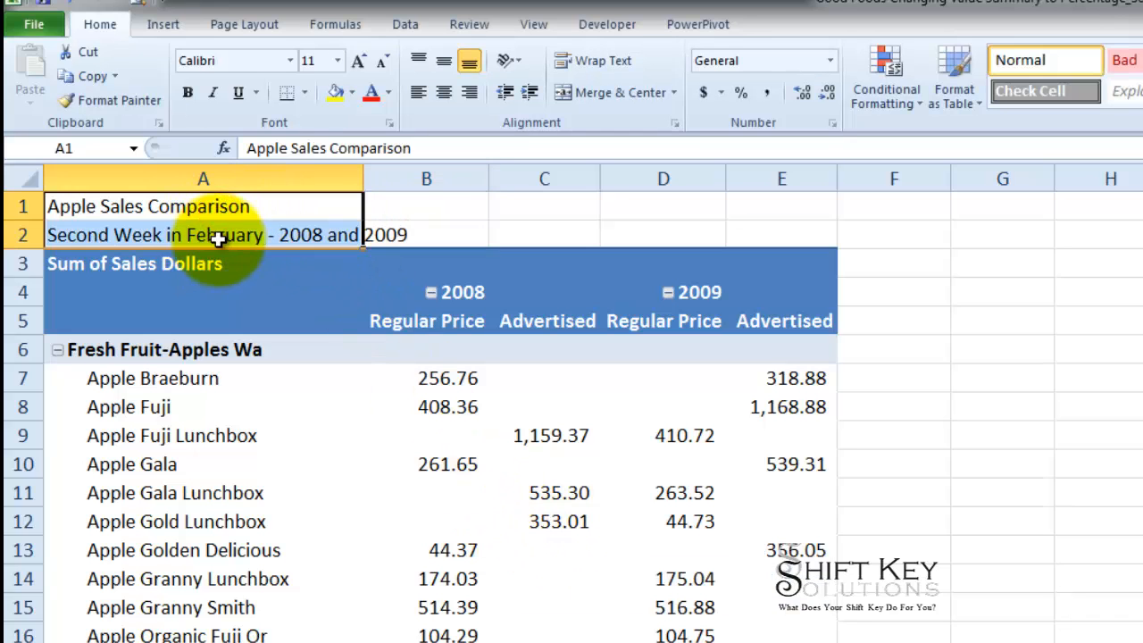
pyautogui.click(187, 93)
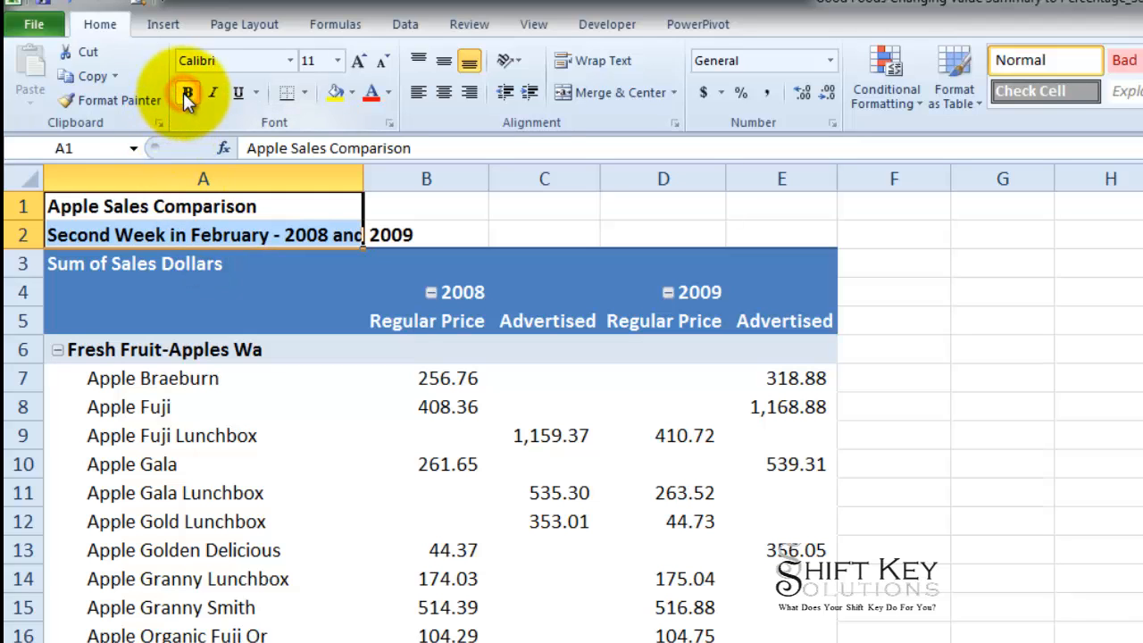
pyautogui.click(233, 208)
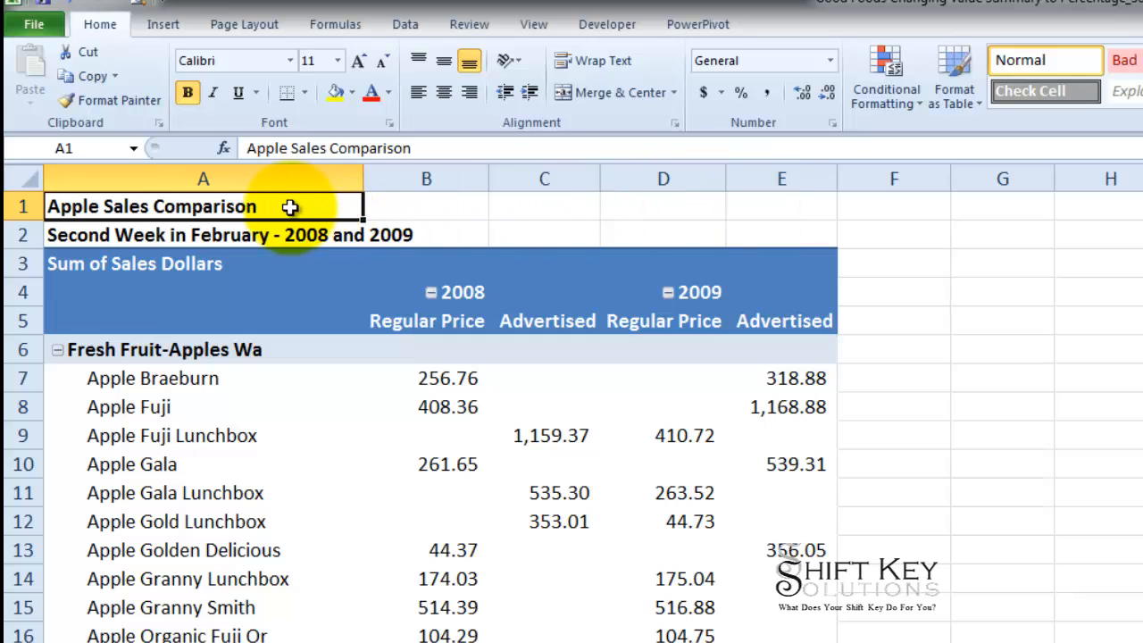
pyautogui.moveTo(290, 207); pyautogui.dragTo(798, 211)
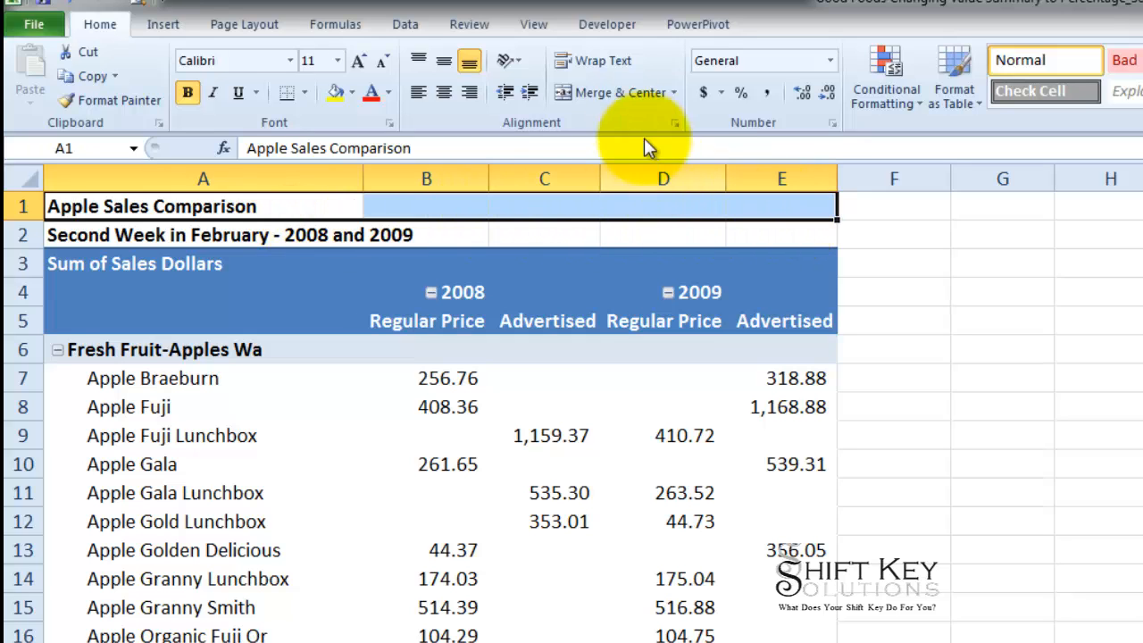
pyautogui.click(606, 90)
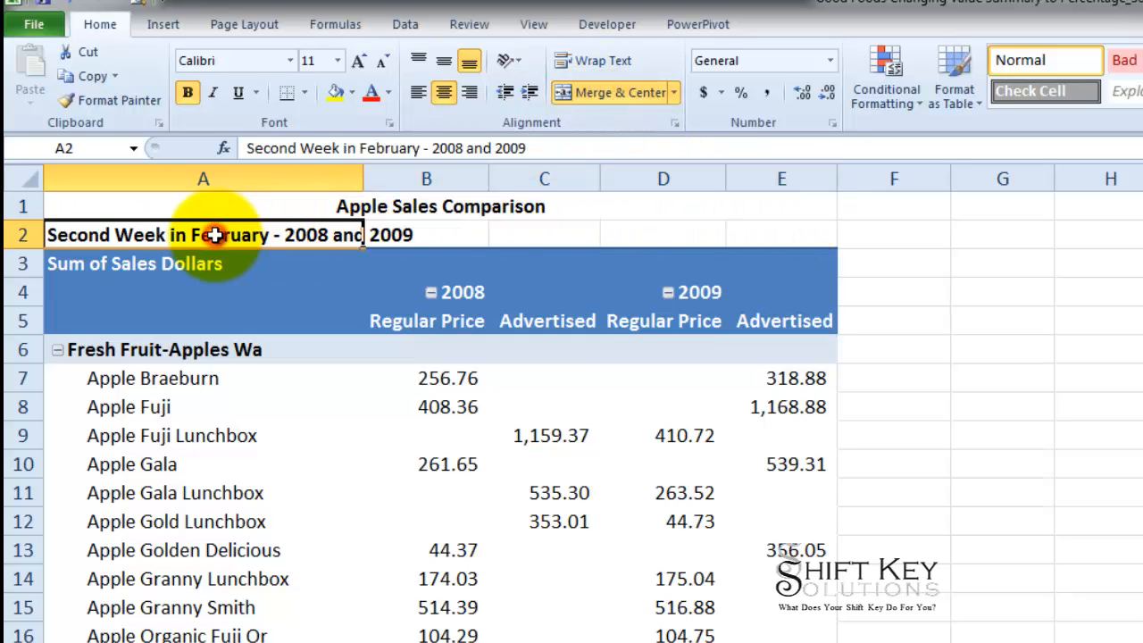
pyautogui.moveTo(211, 230); pyautogui.dragTo(760, 235)
pyautogui.click(612, 91)
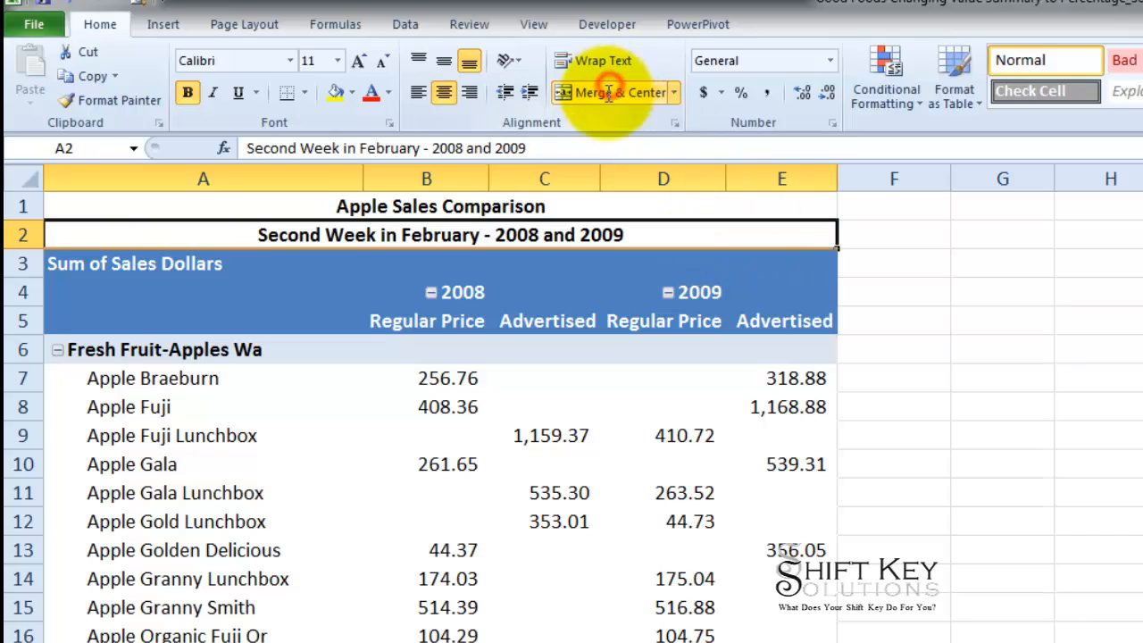
pyautogui.click(893, 234)
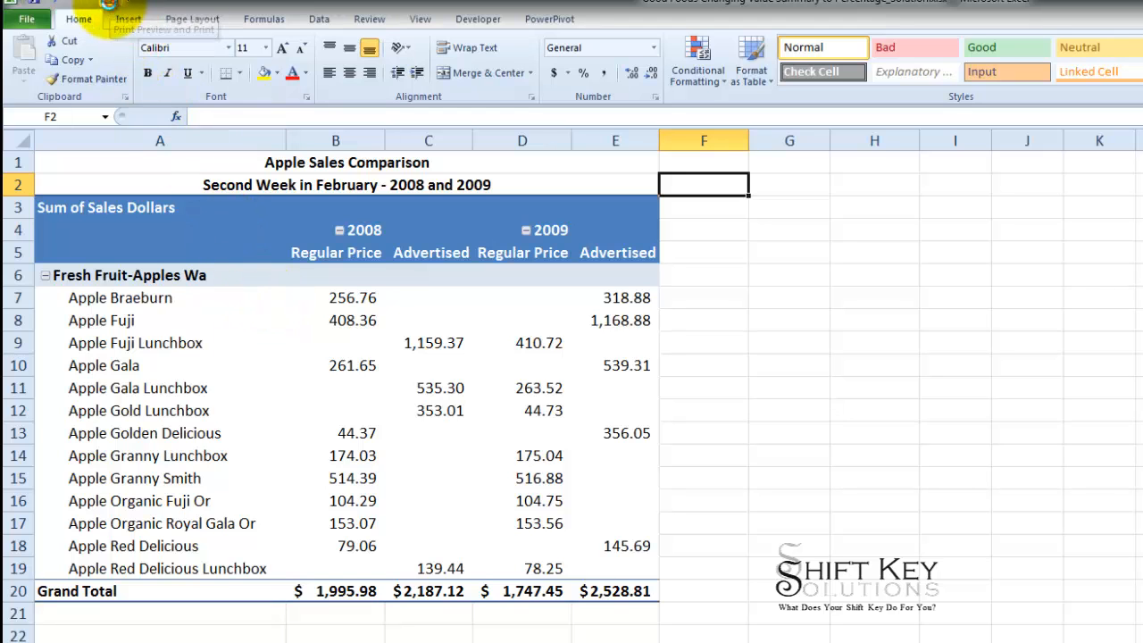
# - Center the sheet horizontally but not vertically on the printed page in Page Setup, check the print preview and return to the worksheet
pyautogui.click(108, 8)
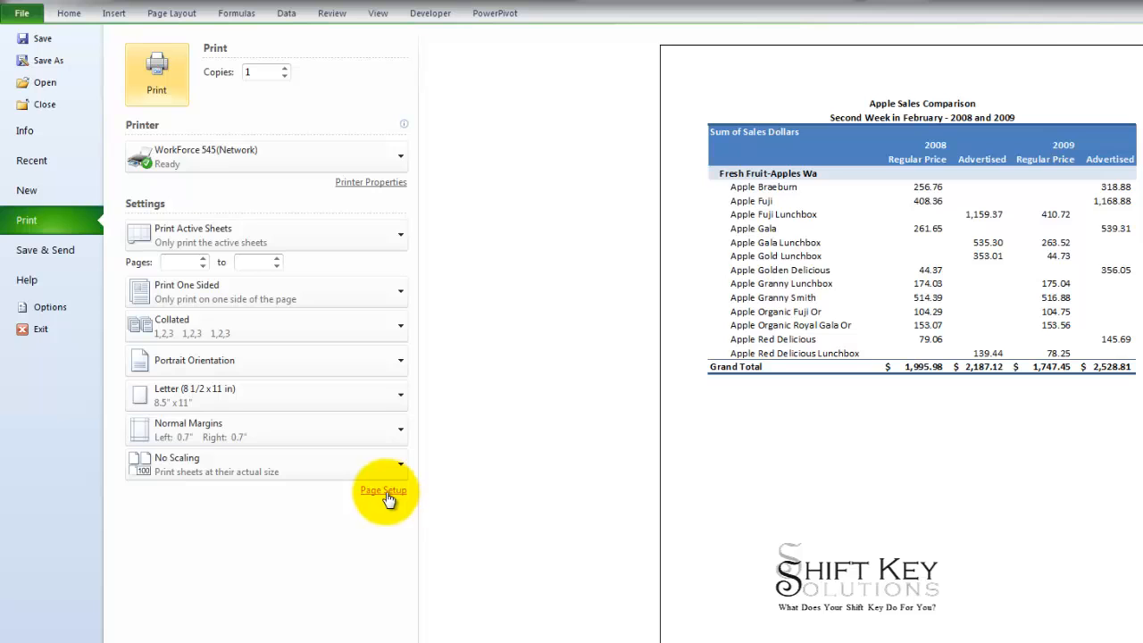
pyautogui.click(384, 491)
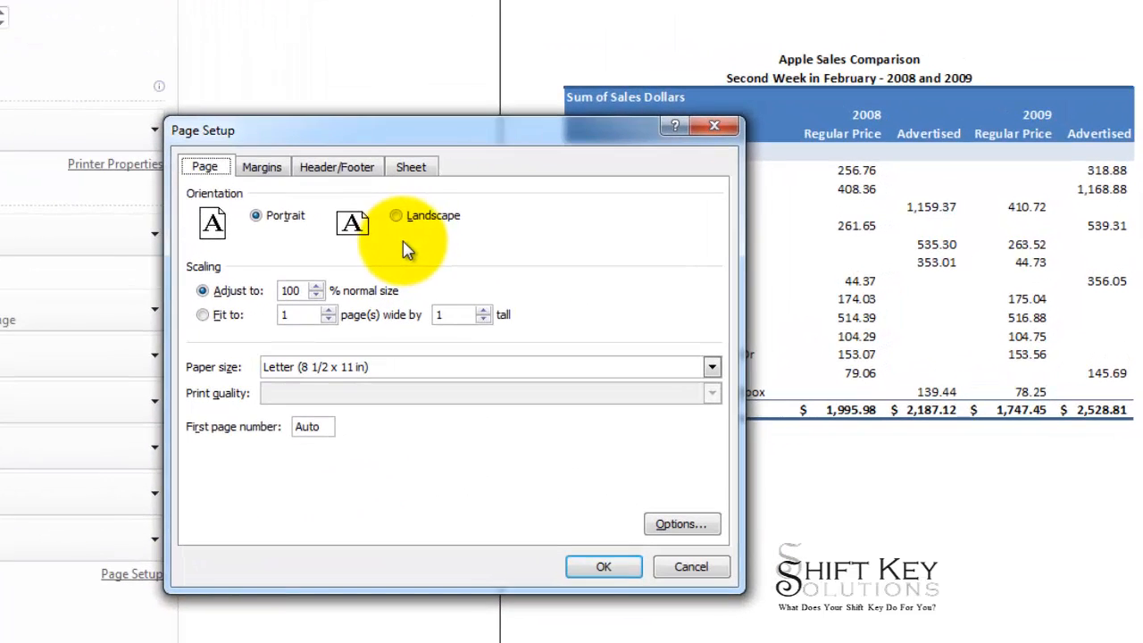
pyautogui.click(262, 166)
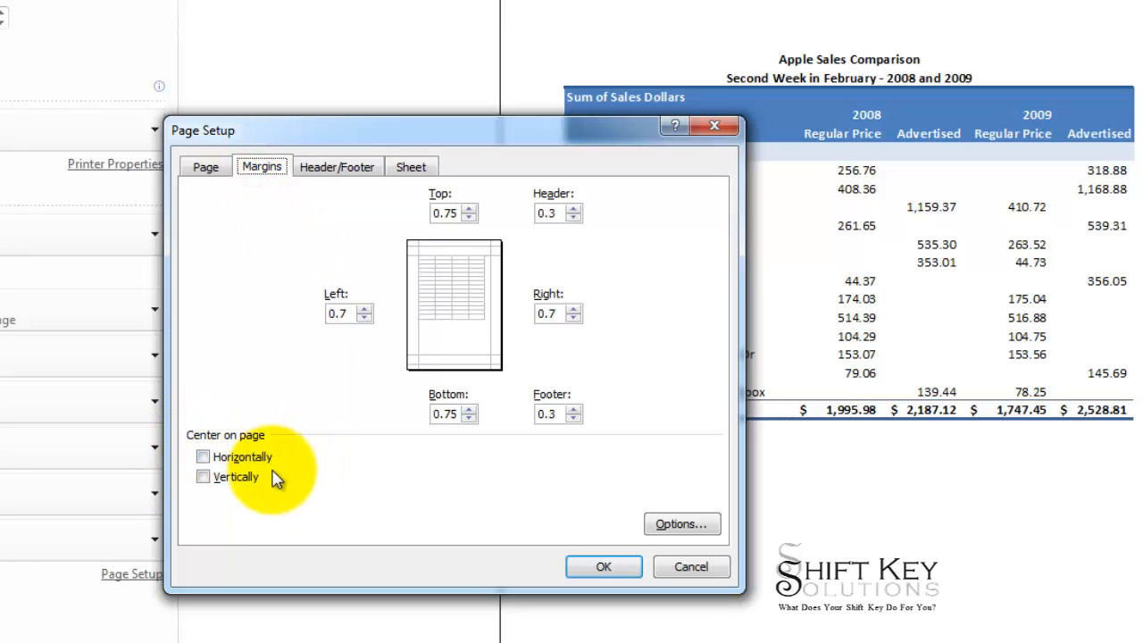
pyautogui.click(203, 456)
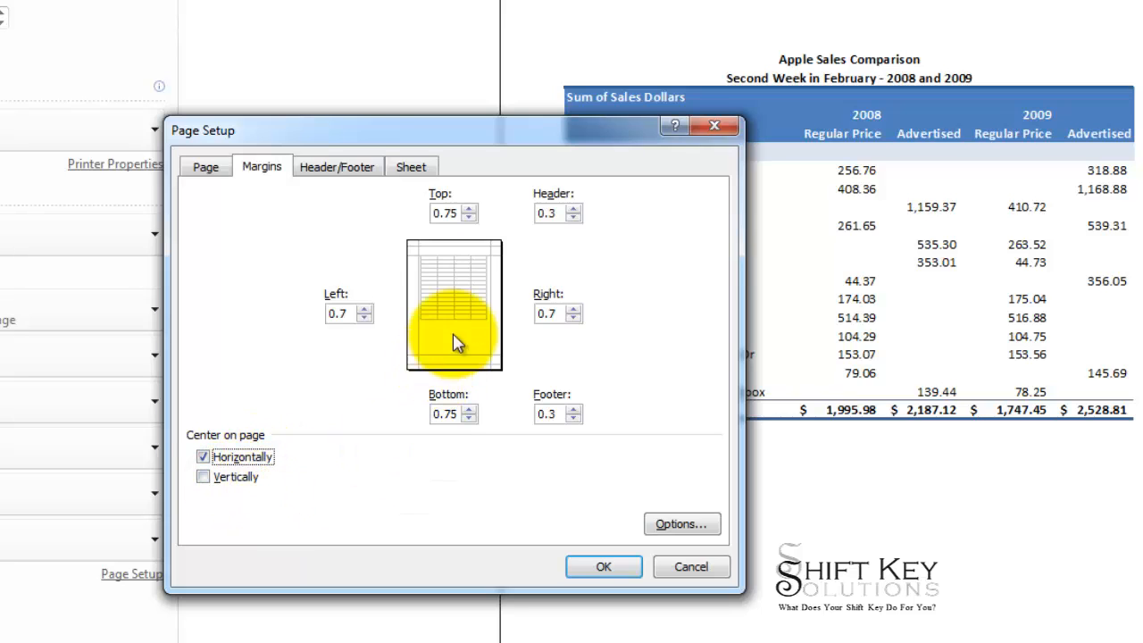
pyautogui.click(206, 476)
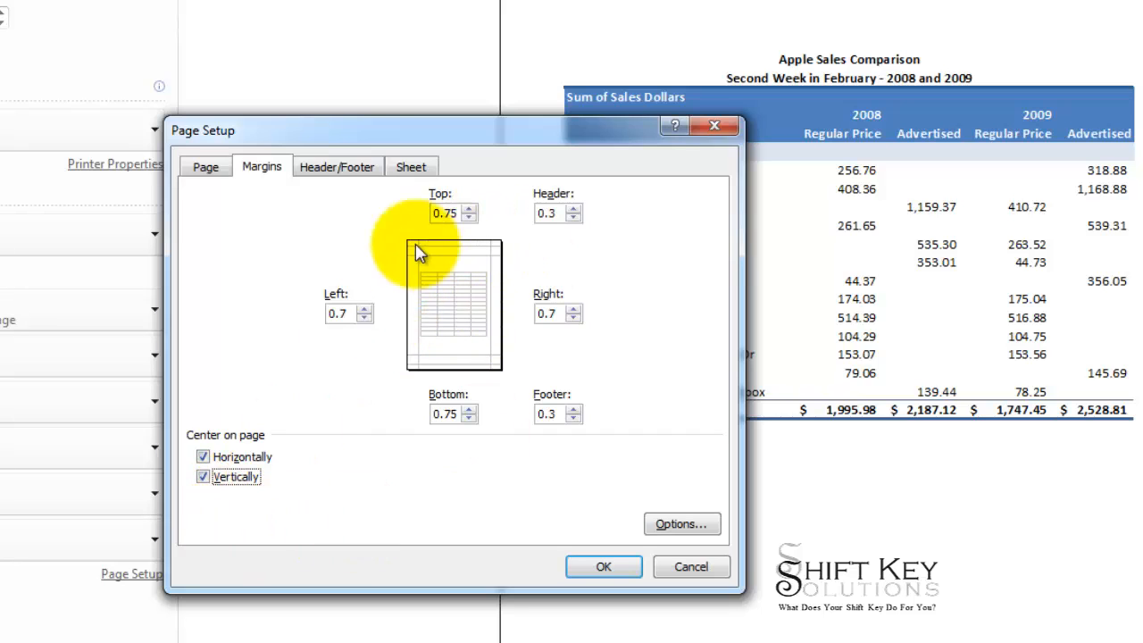
pyautogui.click(205, 477)
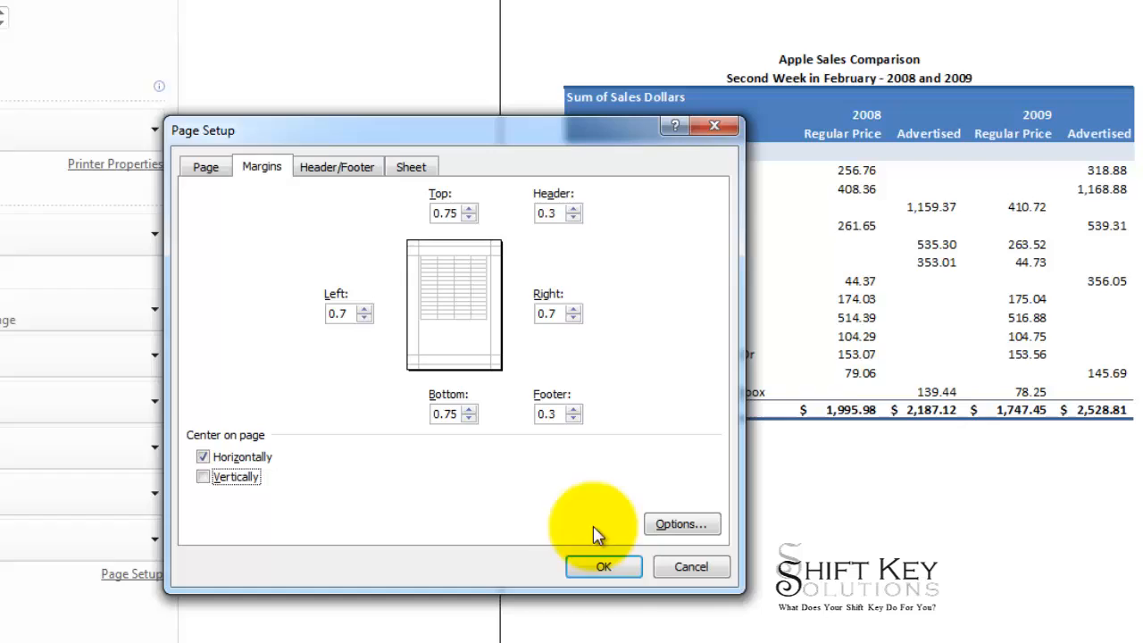
pyautogui.click(603, 565)
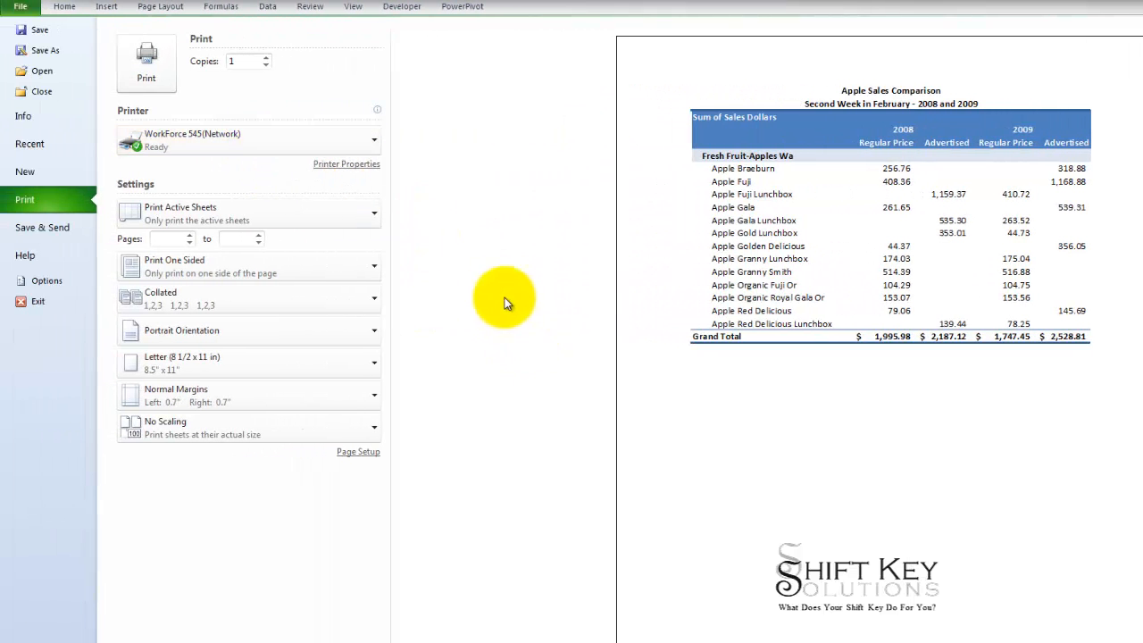
pyautogui.click(64, 11)
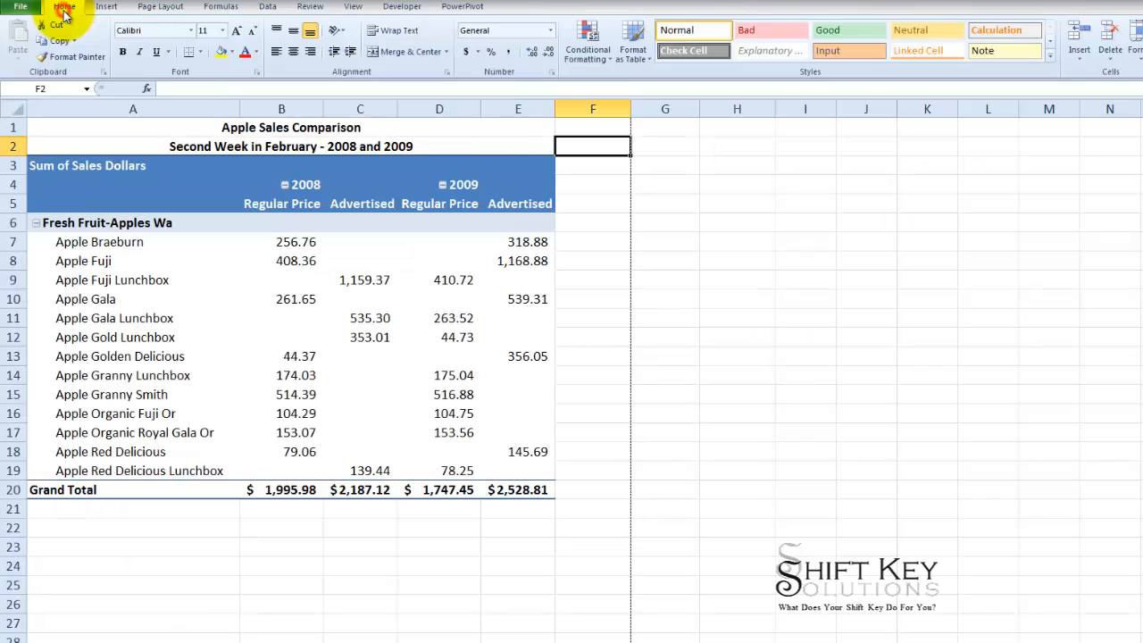